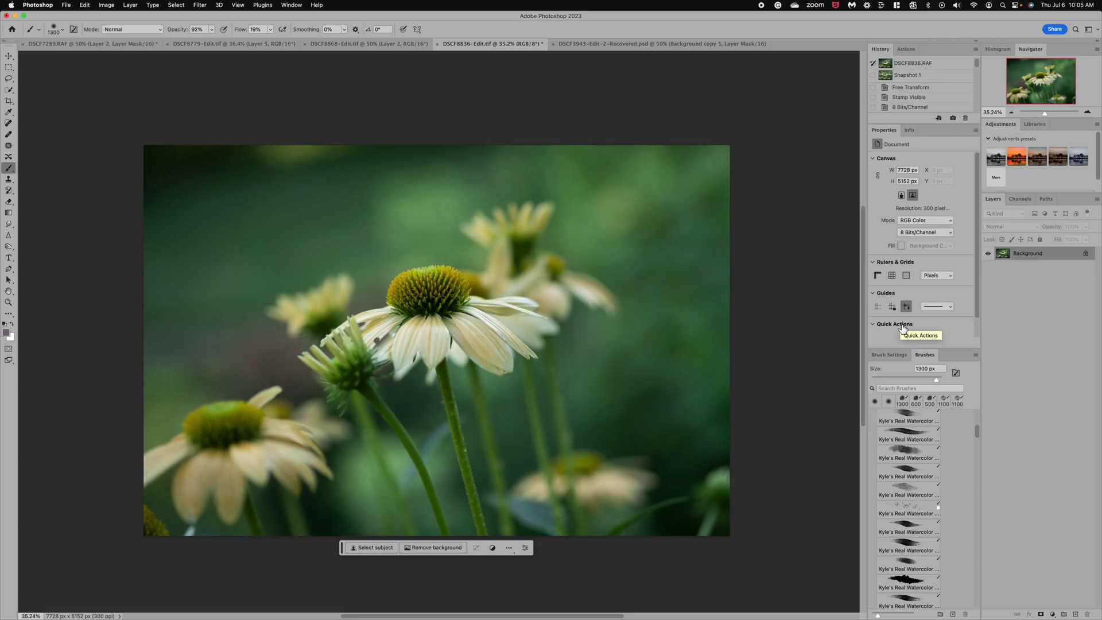
# Step: Compare the finished wind-blur edit with the original photo, then revert to the original
pyautogui.click(888, 79)
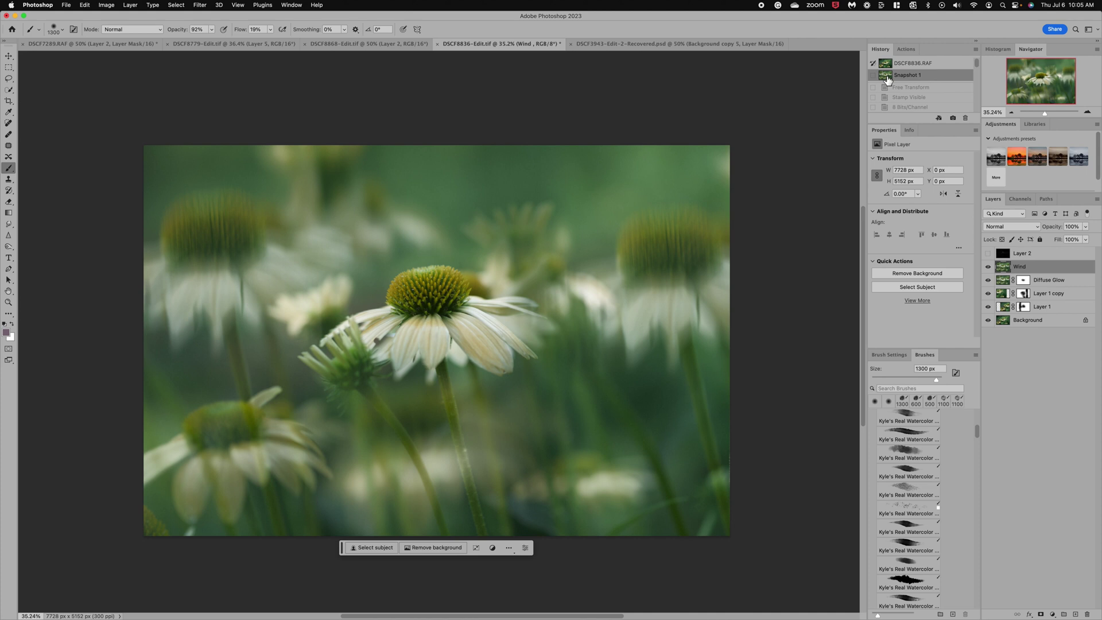
pyautogui.click(891, 68)
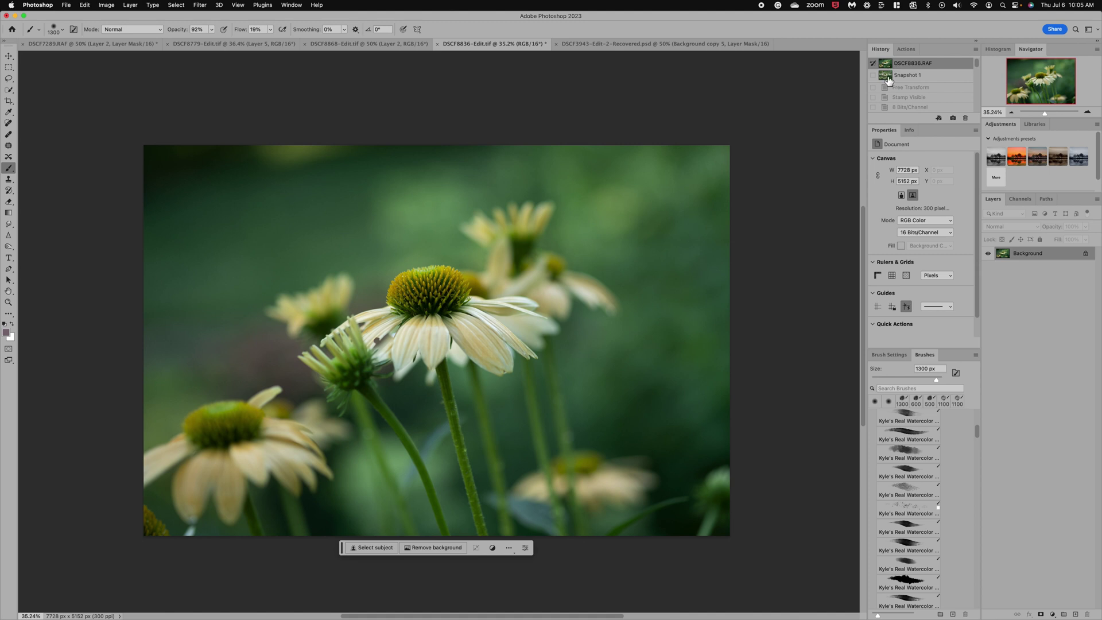
pyautogui.click(888, 80)
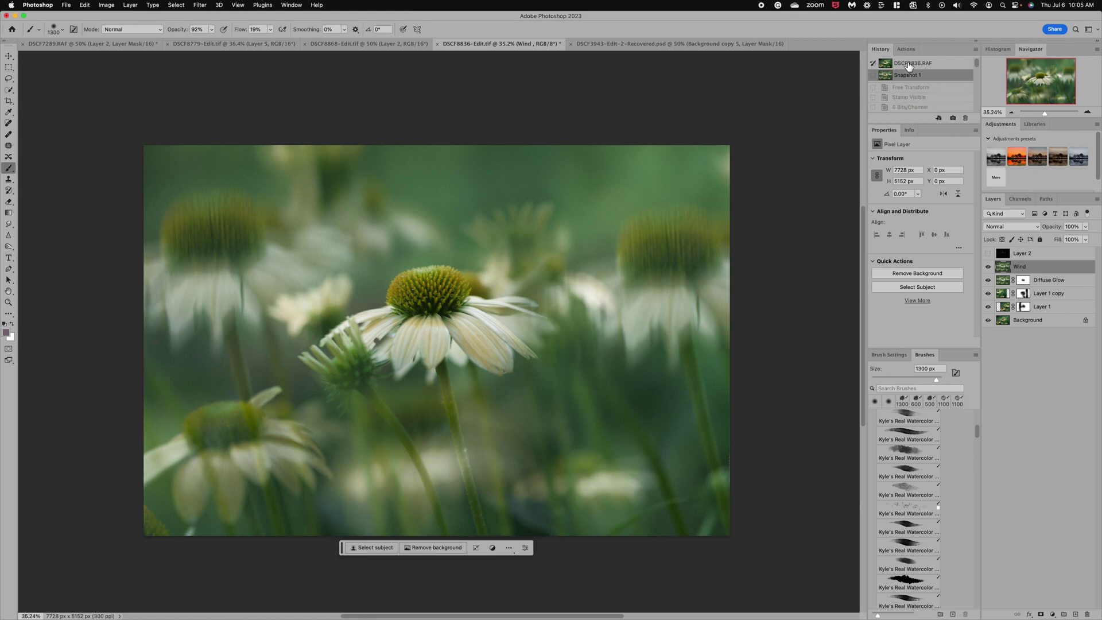
pyautogui.click(908, 64)
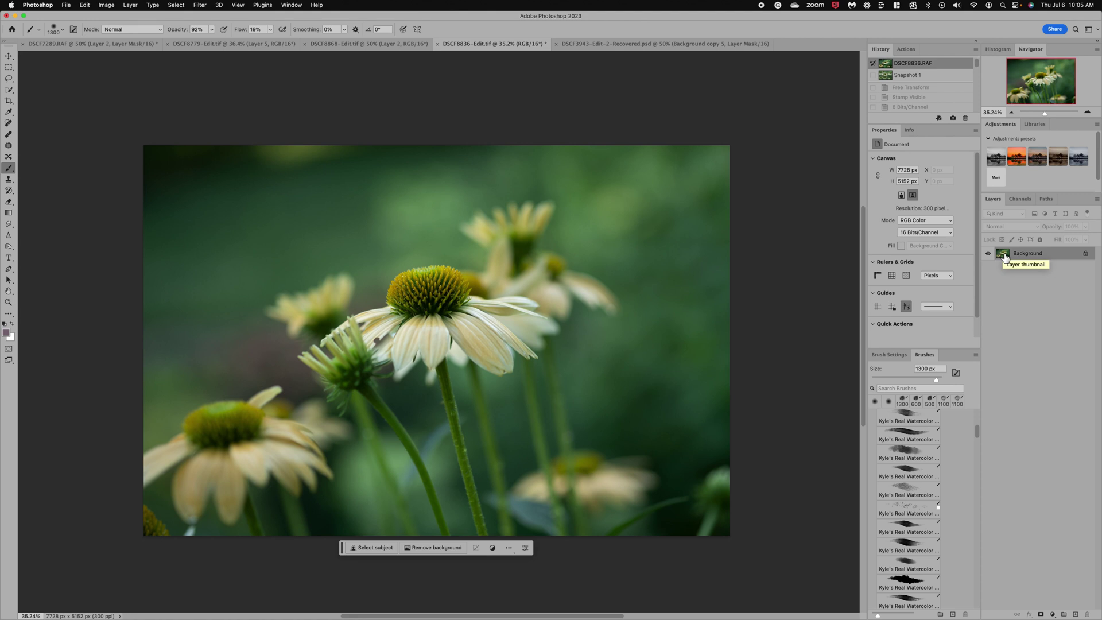
# Step: Duplicate the photo twice, select Layer 1 and hide Layer 1 copy
pyautogui.press('super+j')
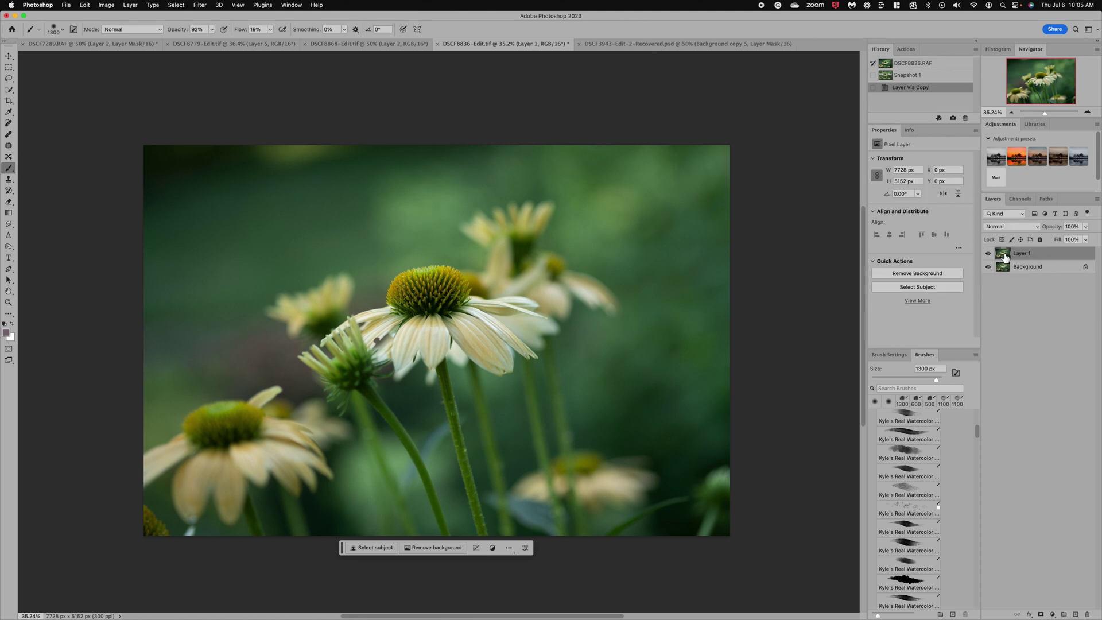
pyautogui.press('super+j')
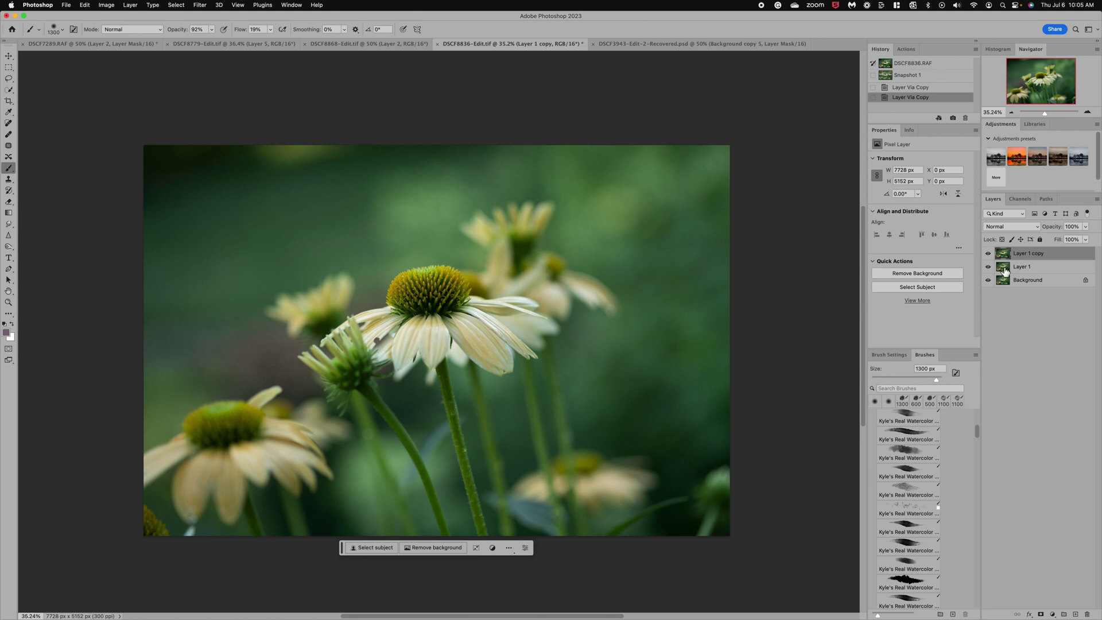
pyautogui.click(1002, 269)
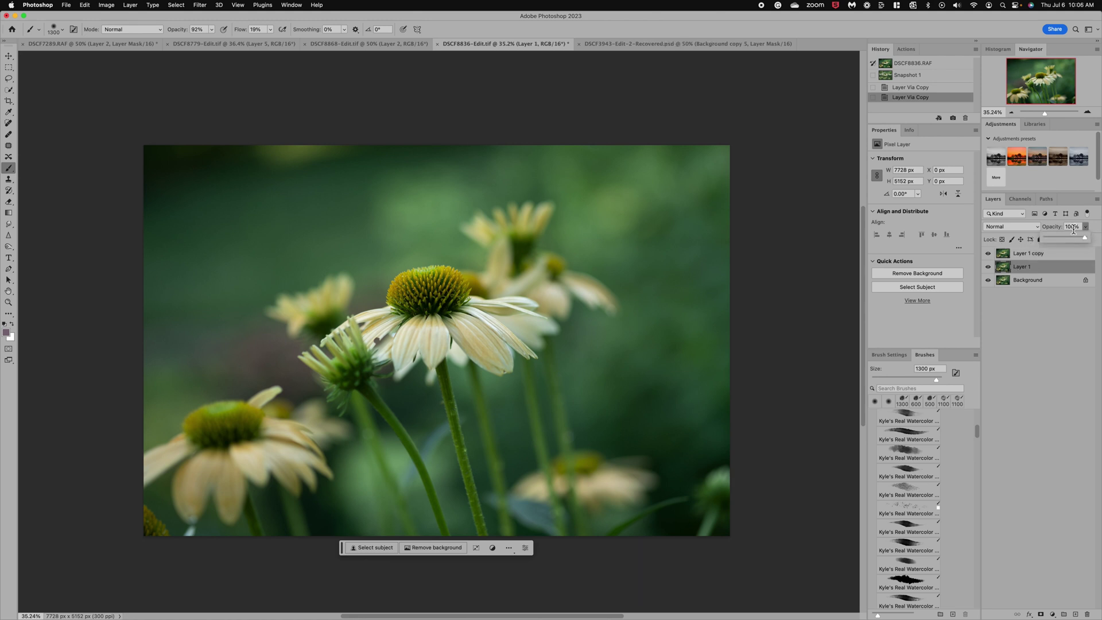
pyautogui.click(988, 253)
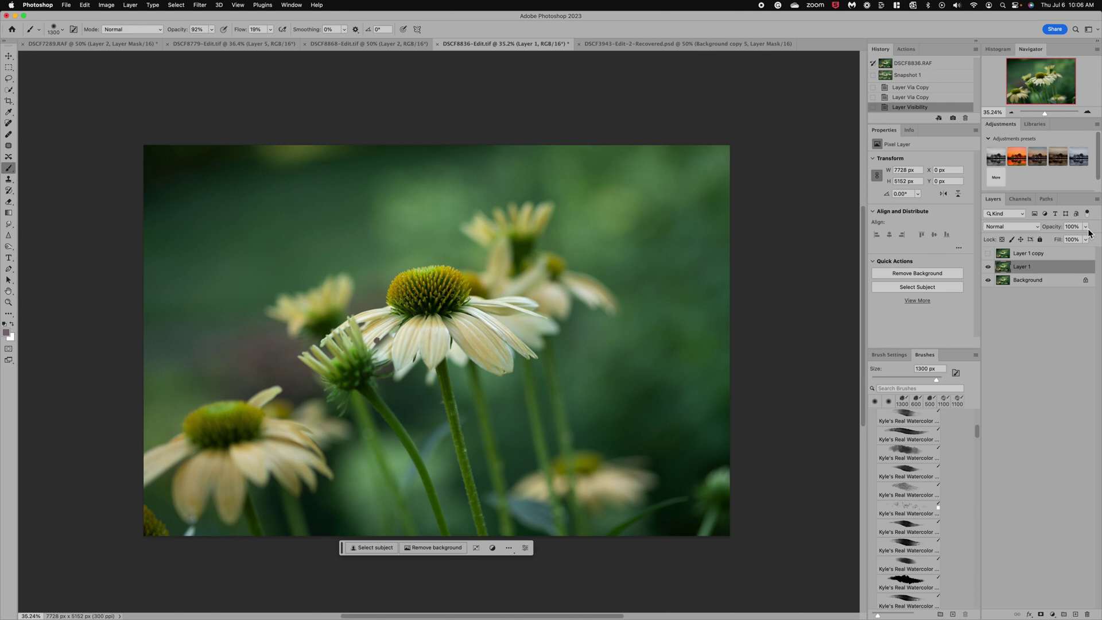
# Step: Set Layer 1 to 46% opacity and shift it up and to the right
pyautogui.click(1085, 226)
pyautogui.click(1065, 236)
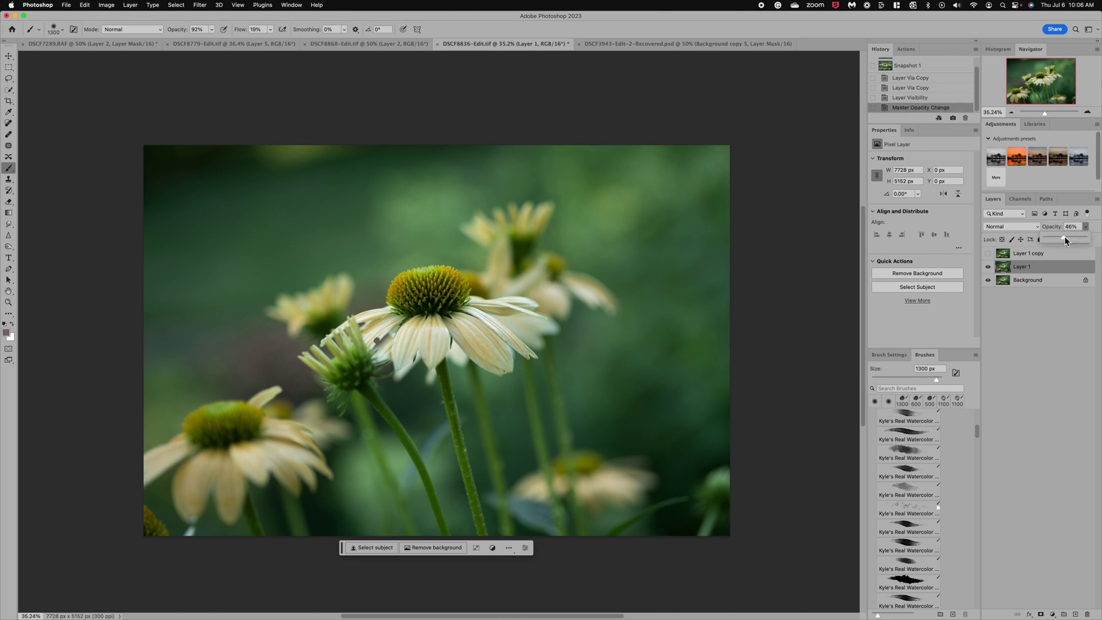
pyautogui.press('super+t')
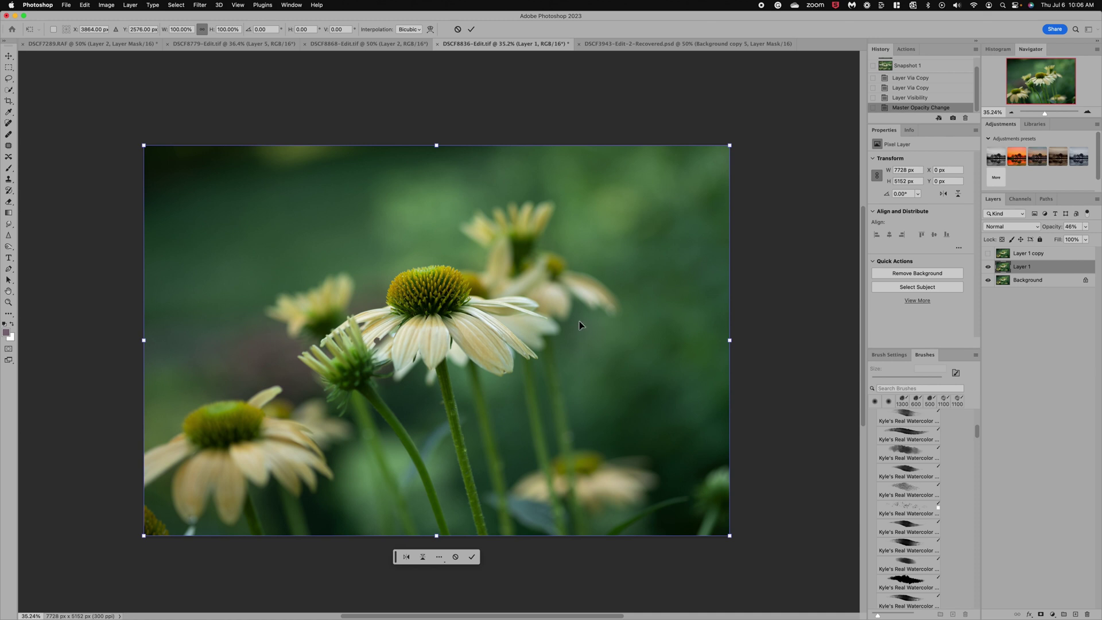
pyautogui.moveTo(637, 331); pyautogui.dragTo(796, 291)
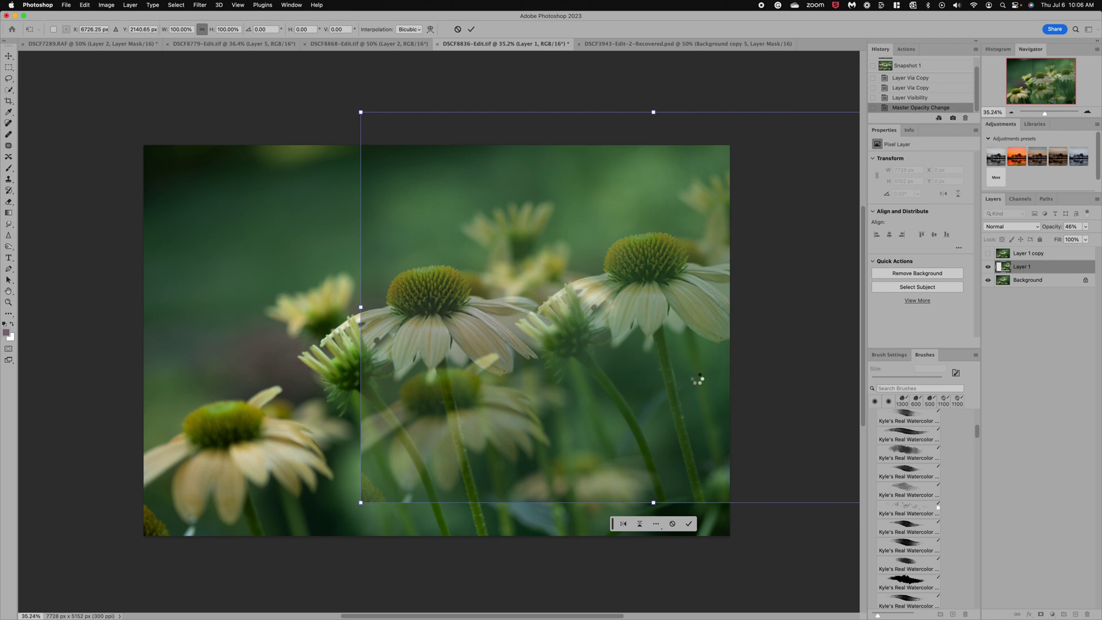
# Step: Add a layer mask to Layer 1 and set the brush opacity to 100%
pyautogui.press('b')
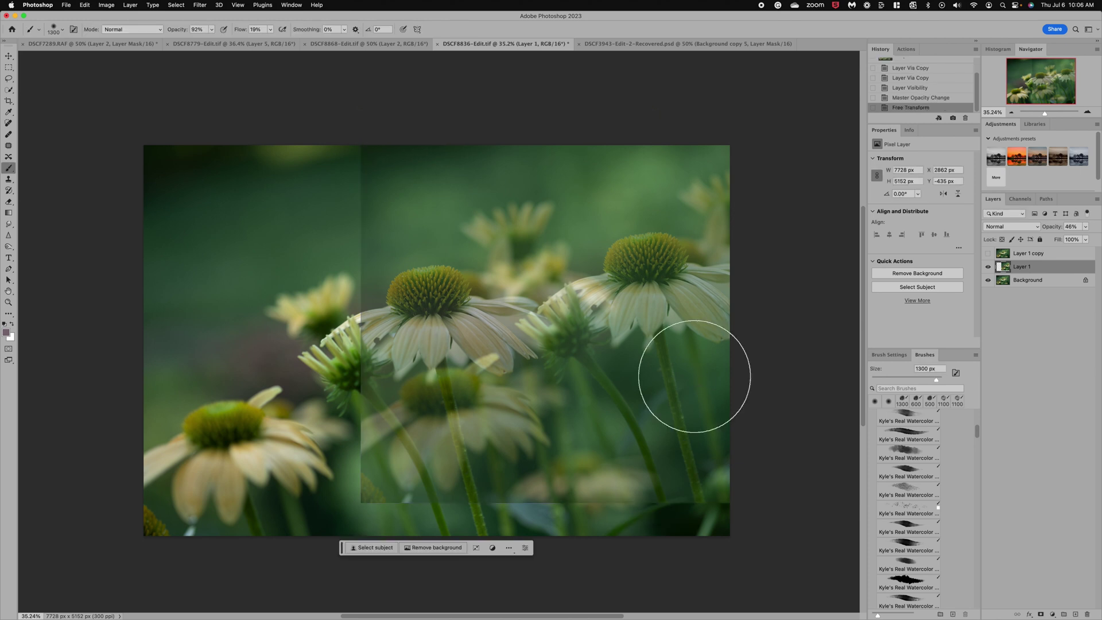
pyautogui.click(1040, 614)
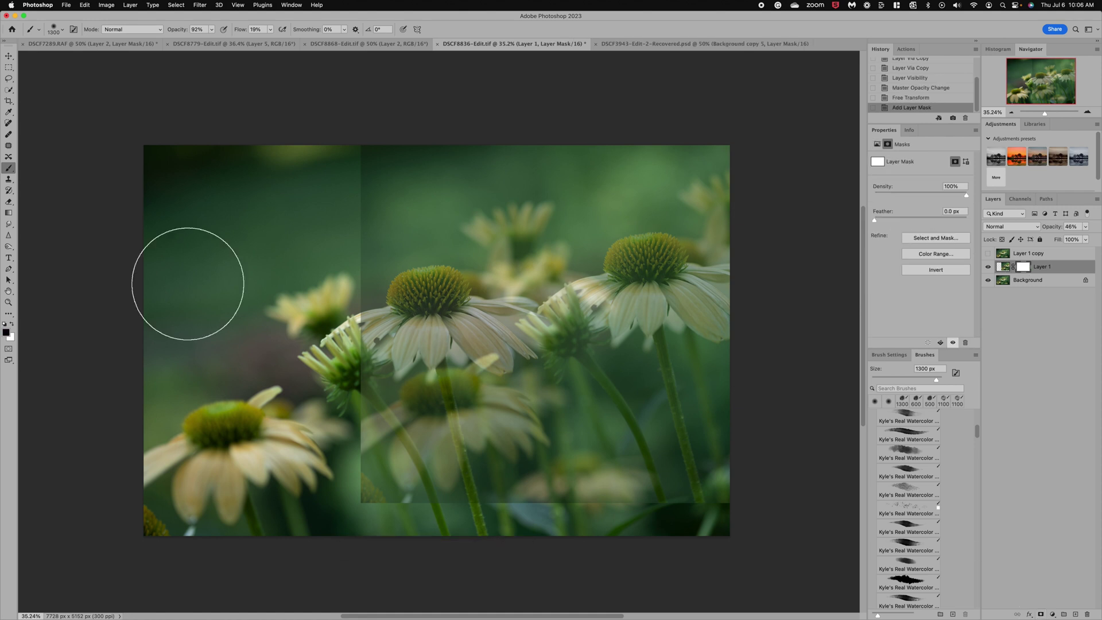
pyautogui.click(211, 31)
pyautogui.moveTo(212, 39); pyautogui.dragTo(222, 40)
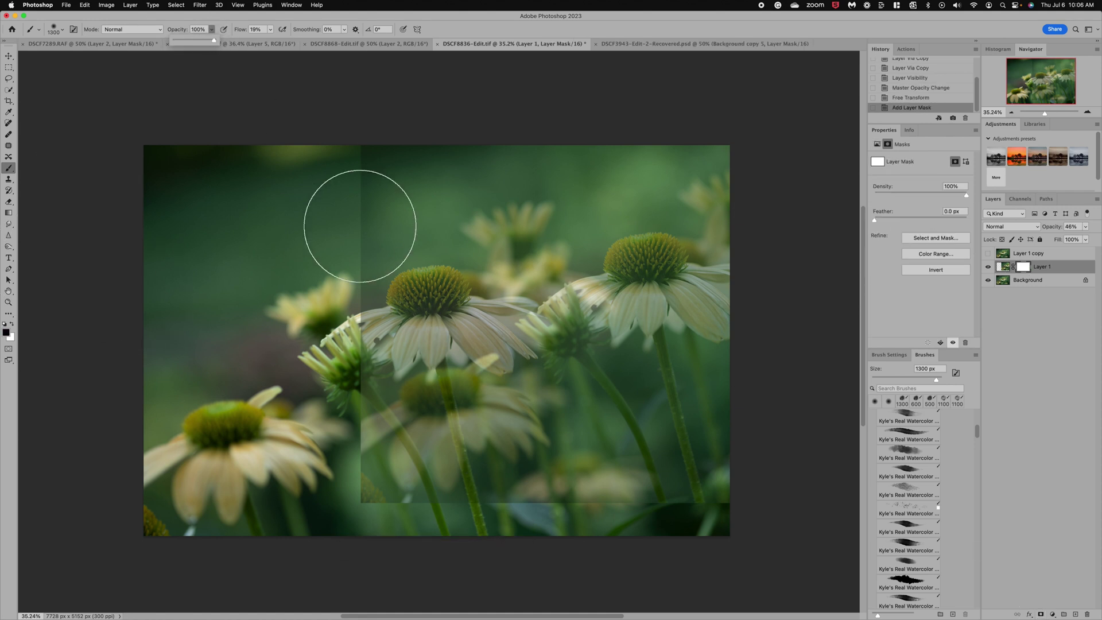
# Step: Paint black on the mask over the central flower and the lower-left, bottom and lower-right seams
pyautogui.moveTo(356, 259)
pyautogui.mouseDown()
pyautogui.moveTo(356, 319)
pyautogui.moveTo(396, 260)
pyautogui.moveTo(431, 256)
pyautogui.moveTo(481, 334)
pyautogui.moveTo(453, 408)
pyautogui.moveTo(435, 381)
pyautogui.moveTo(356, 405)
pyautogui.mouseUp()
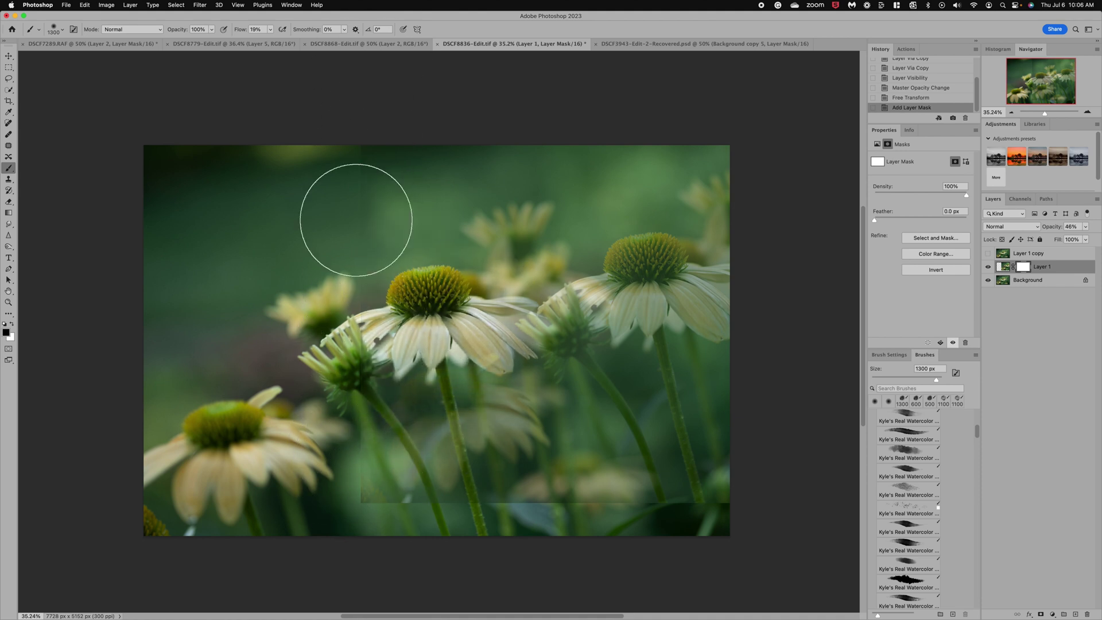
pyautogui.moveTo(334, 334)
pyautogui.mouseDown()
pyautogui.moveTo(370, 453)
pyautogui.moveTo(359, 499)
pyautogui.mouseUp()
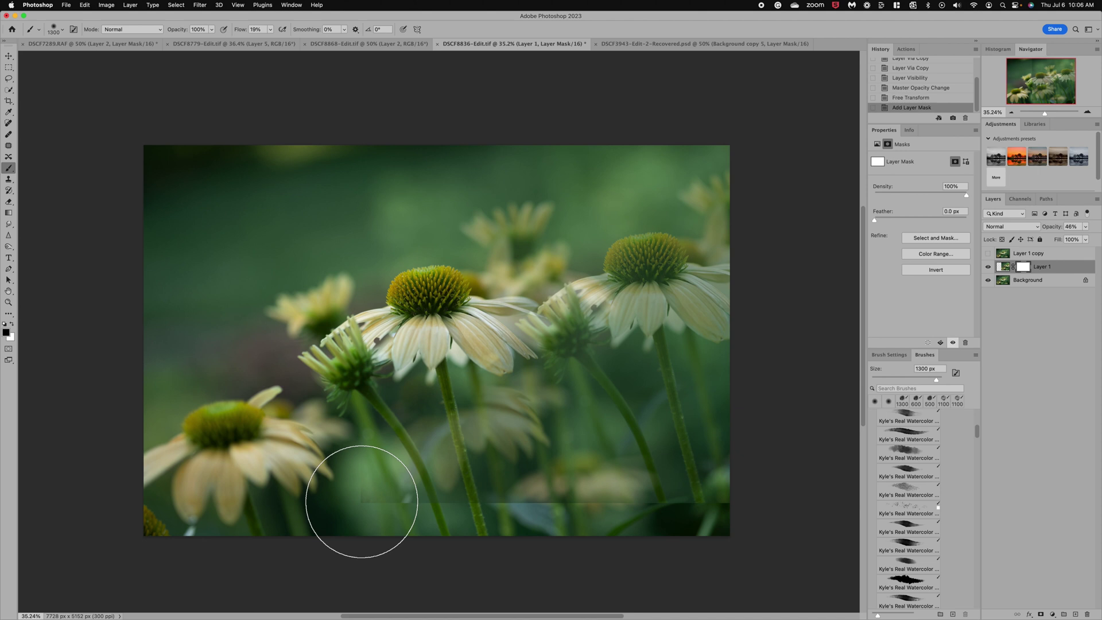
pyautogui.moveTo(506, 501)
pyautogui.mouseDown()
pyautogui.moveTo(708, 504)
pyautogui.moveTo(603, 511)
pyautogui.moveTo(660, 499)
pyautogui.mouseUp()
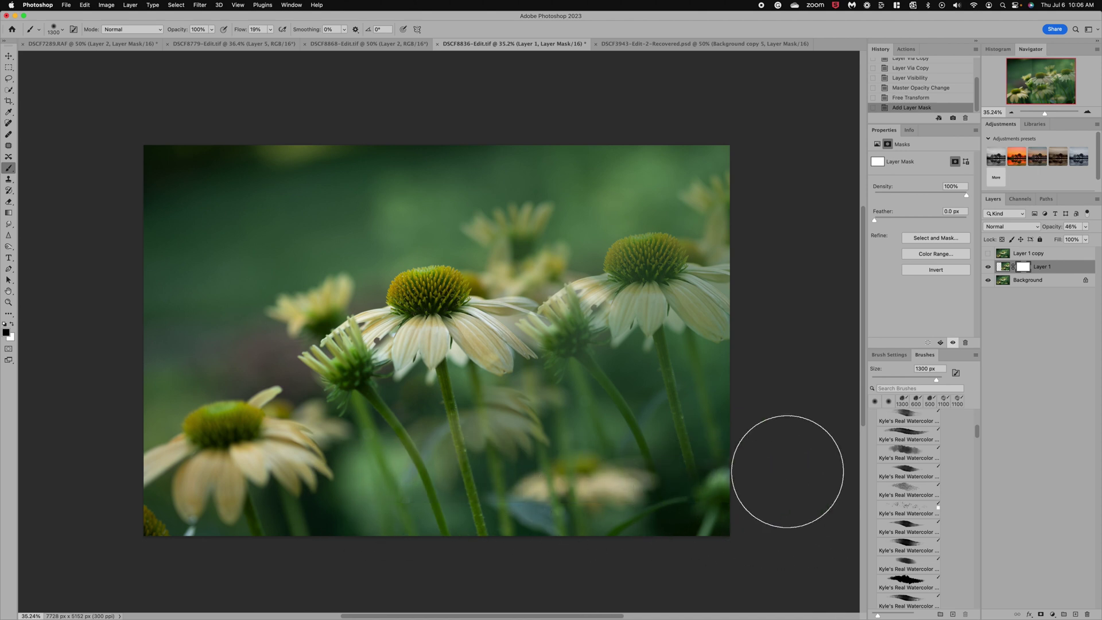
pyautogui.moveTo(827, 468)
pyautogui.mouseDown()
pyautogui.moveTo(765, 420)
pyautogui.moveTo(758, 528)
pyautogui.moveTo(740, 528)
pyautogui.mouseUp()
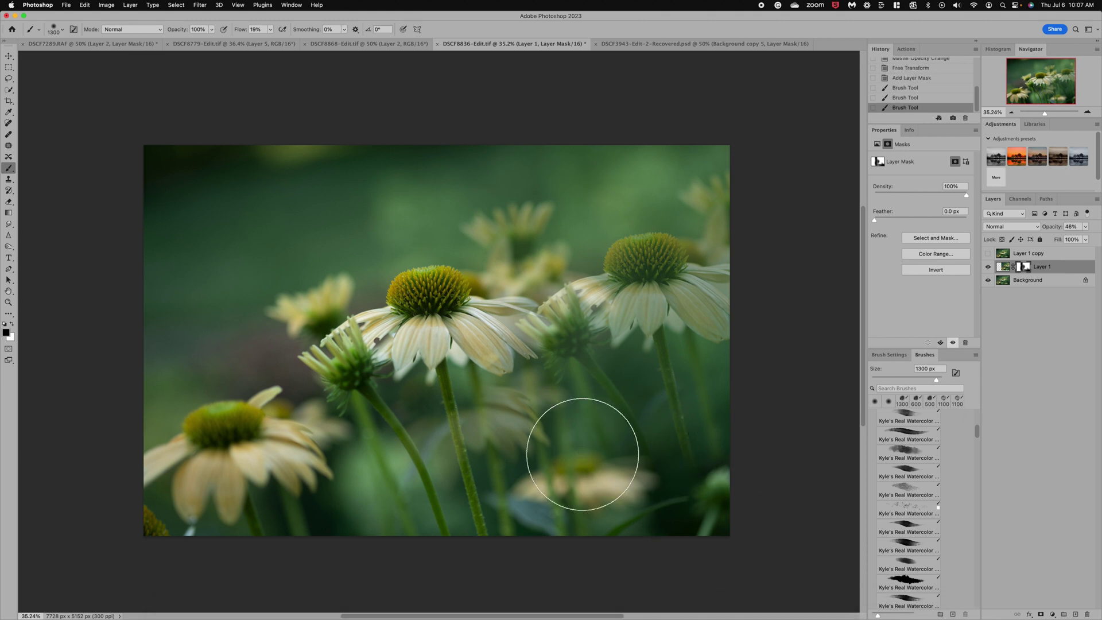
pyautogui.click(441, 382)
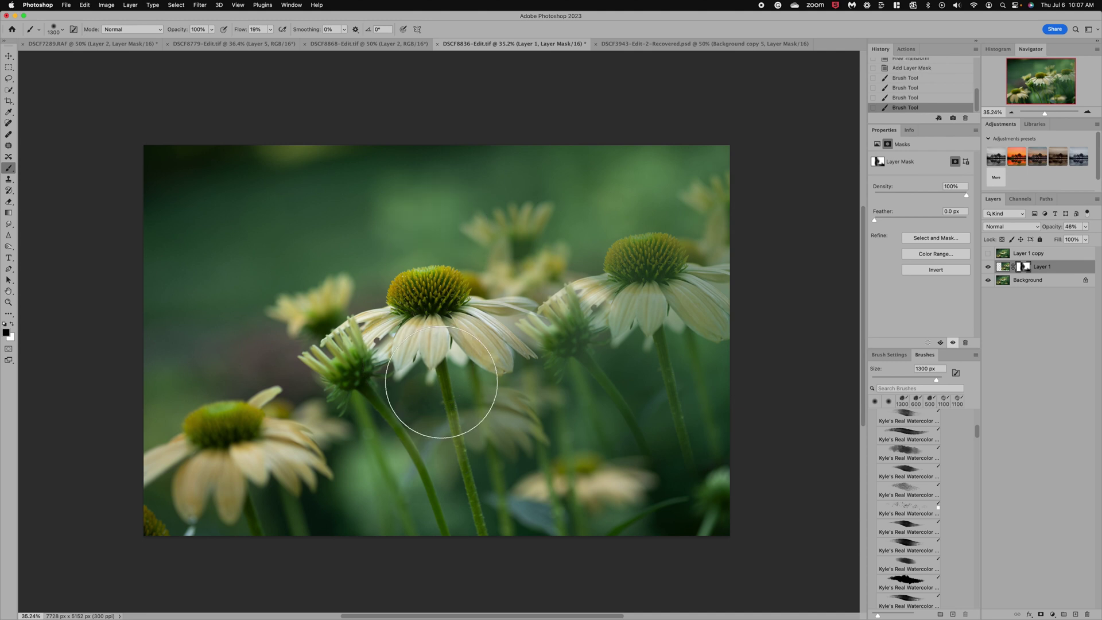
# Step: Show Layer 1 copy, set it to 50% opacity, and shift it left over the original
pyautogui.click(988, 253)
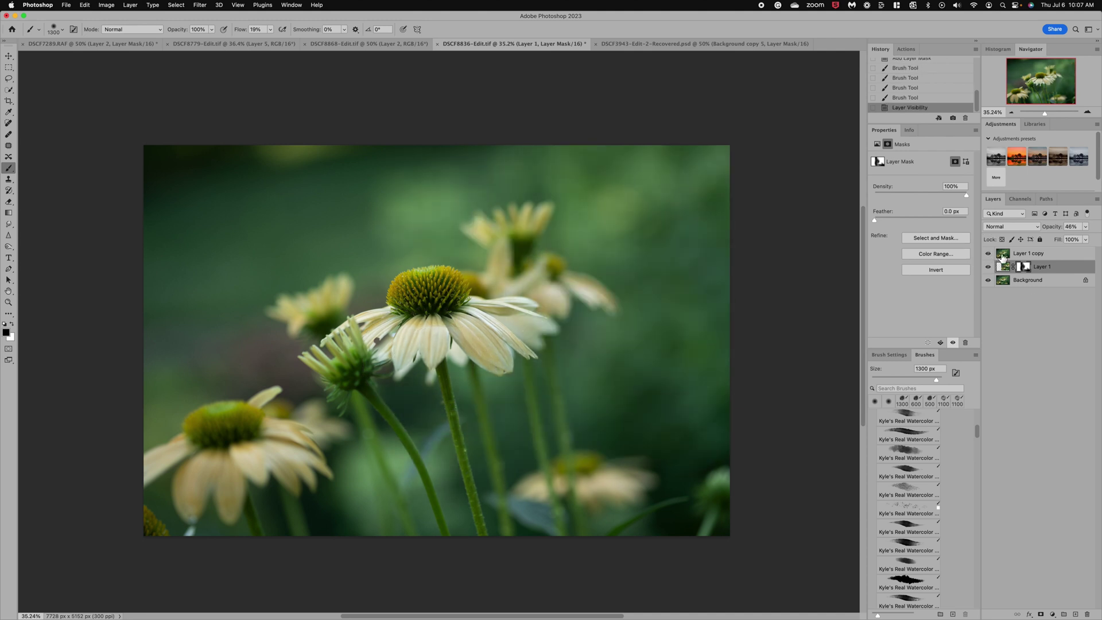
pyautogui.click(1002, 254)
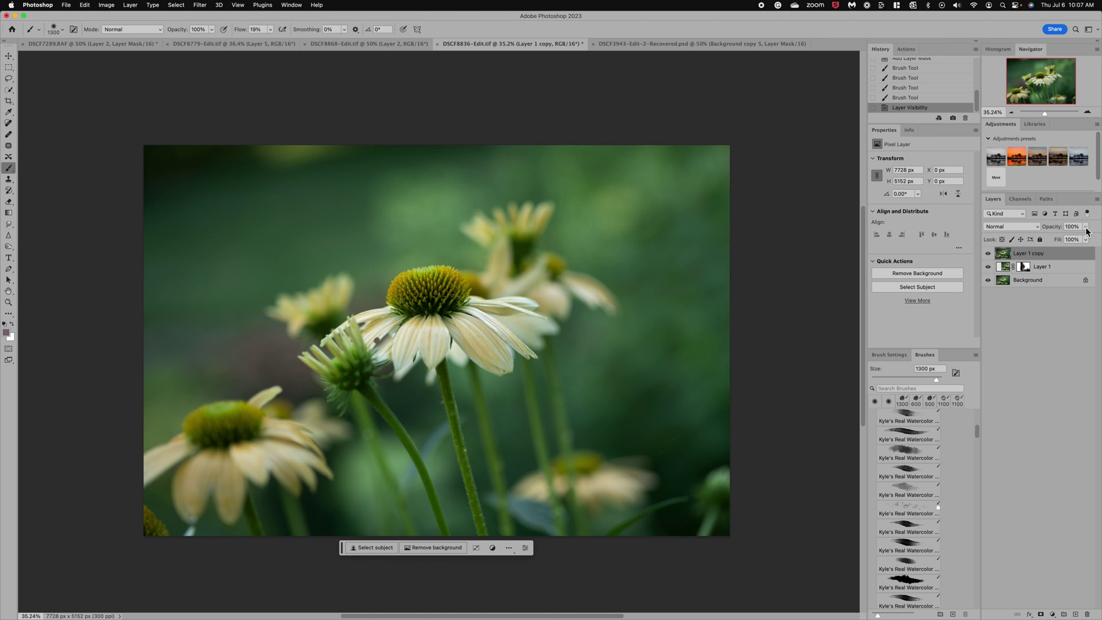
pyautogui.click(1085, 226)
pyautogui.click(1066, 235)
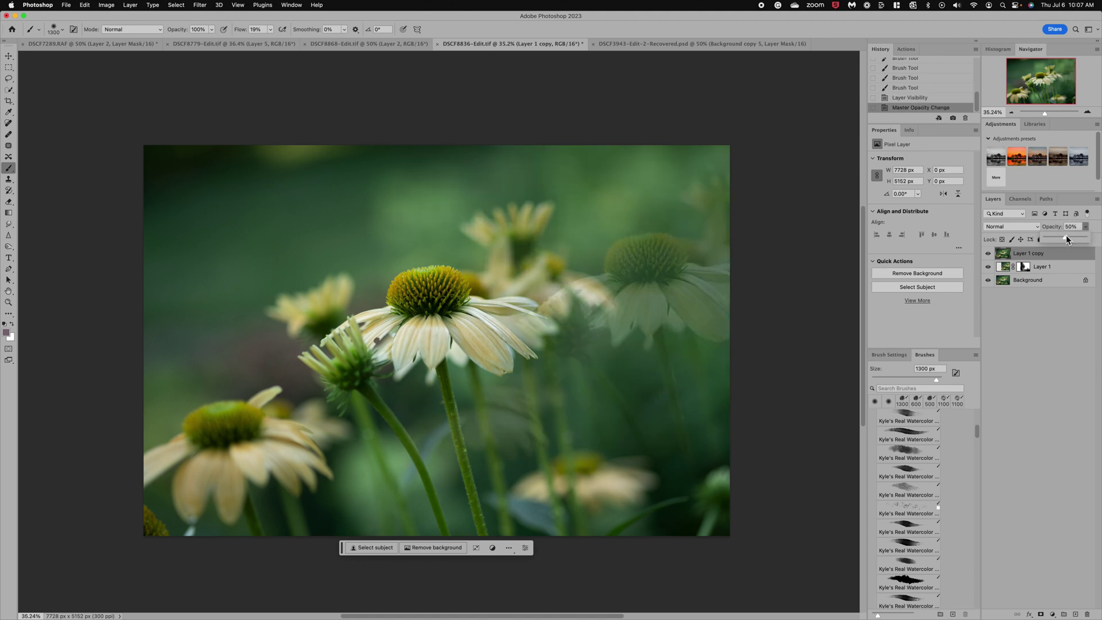
pyautogui.press('super+t')
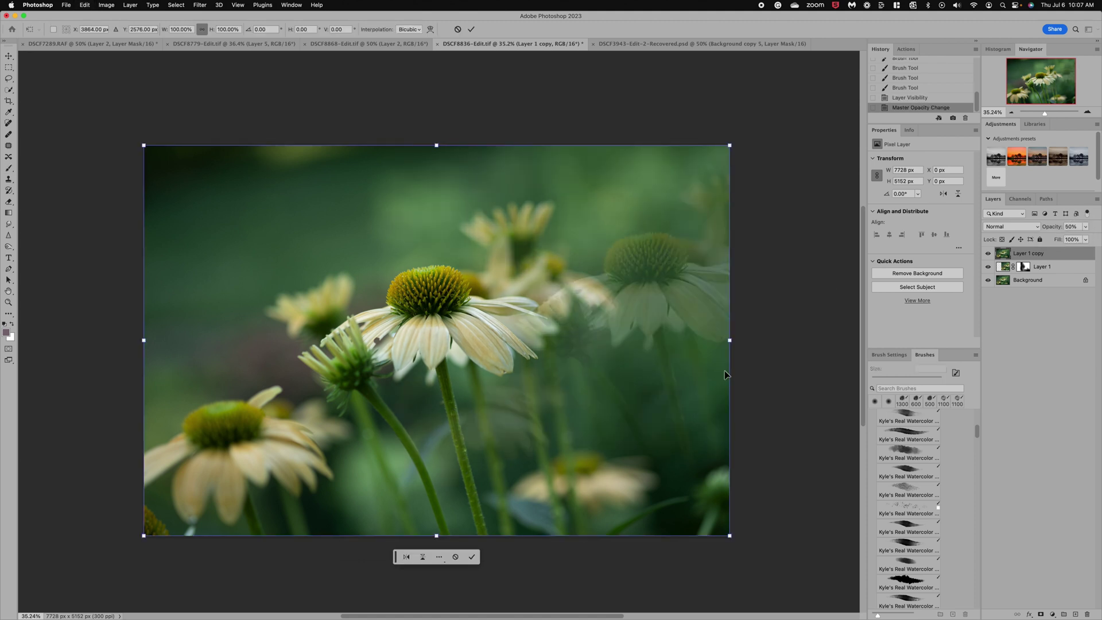
pyautogui.moveTo(667, 389); pyautogui.dragTo(434, 354)
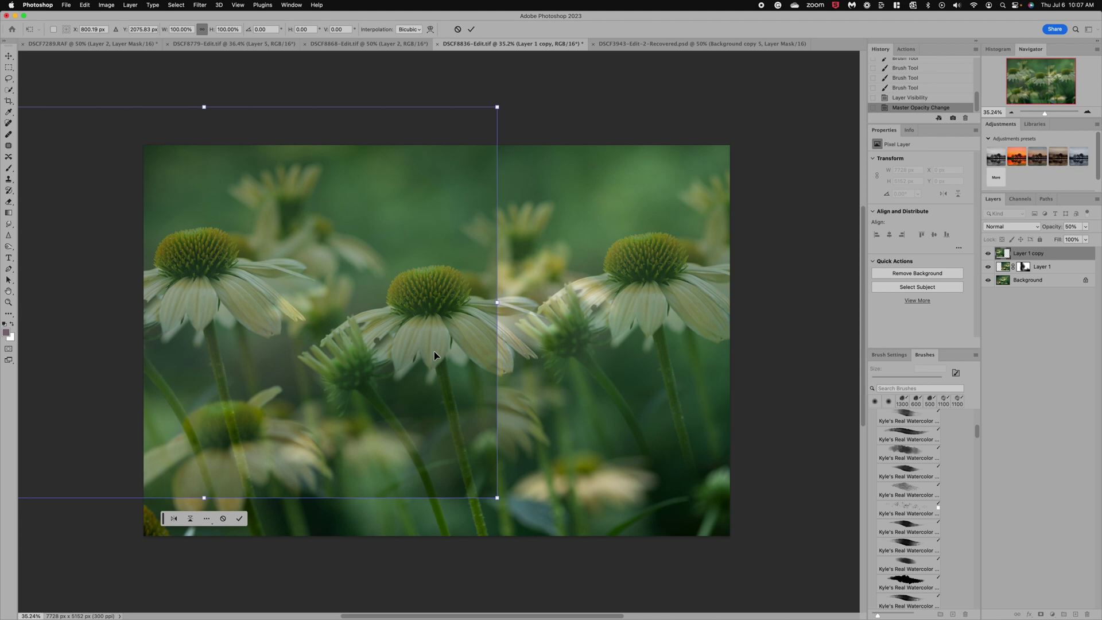
pyautogui.press('Return')
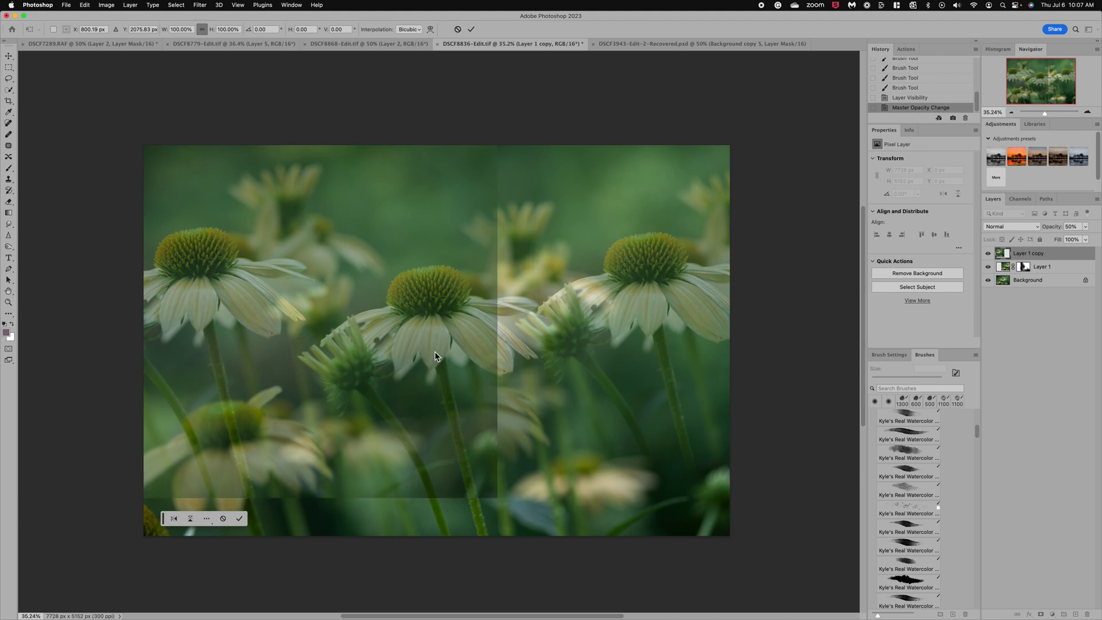
# Step: Add a mask to Layer 1 copy and paint out the vertical seam and lower-left flower
pyautogui.press('b')
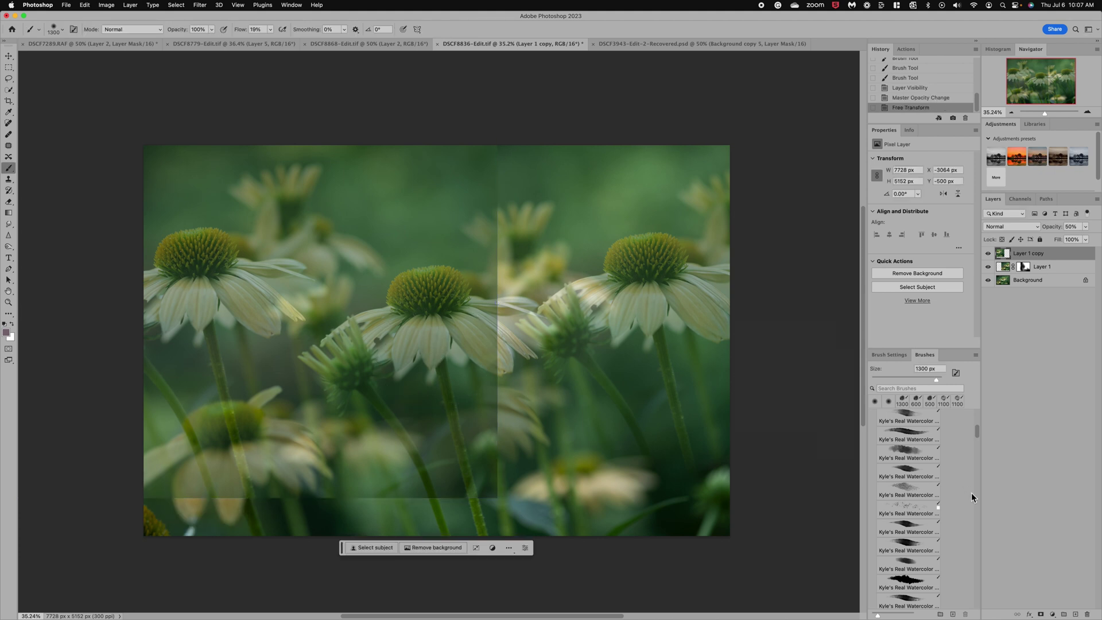
pyautogui.click(1041, 614)
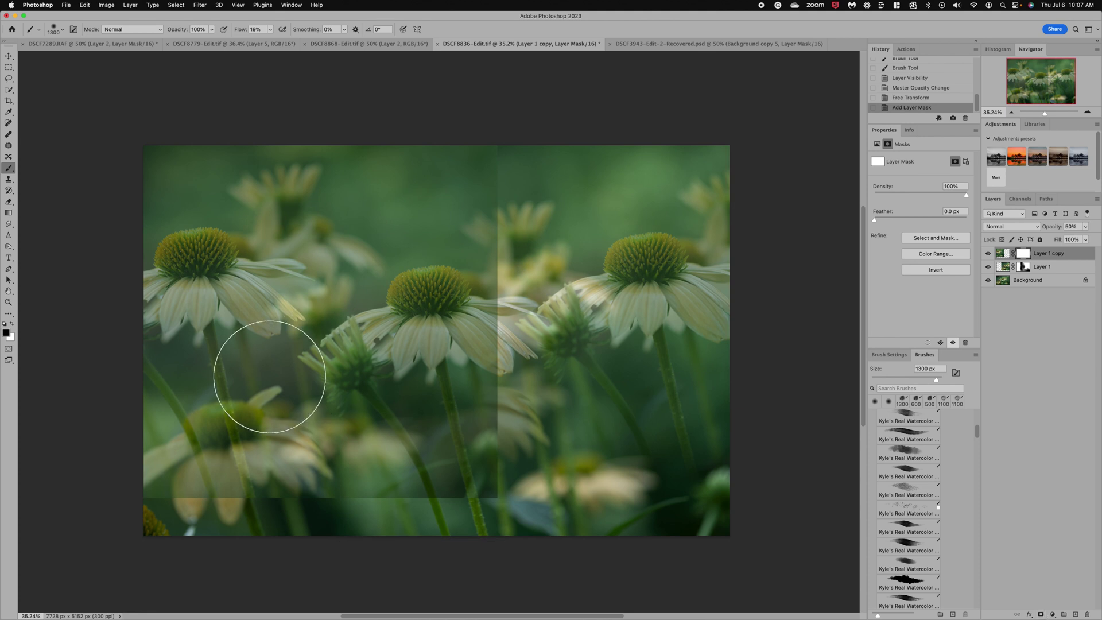
pyautogui.moveTo(162, 467); pyautogui.dragTo(157, 492)
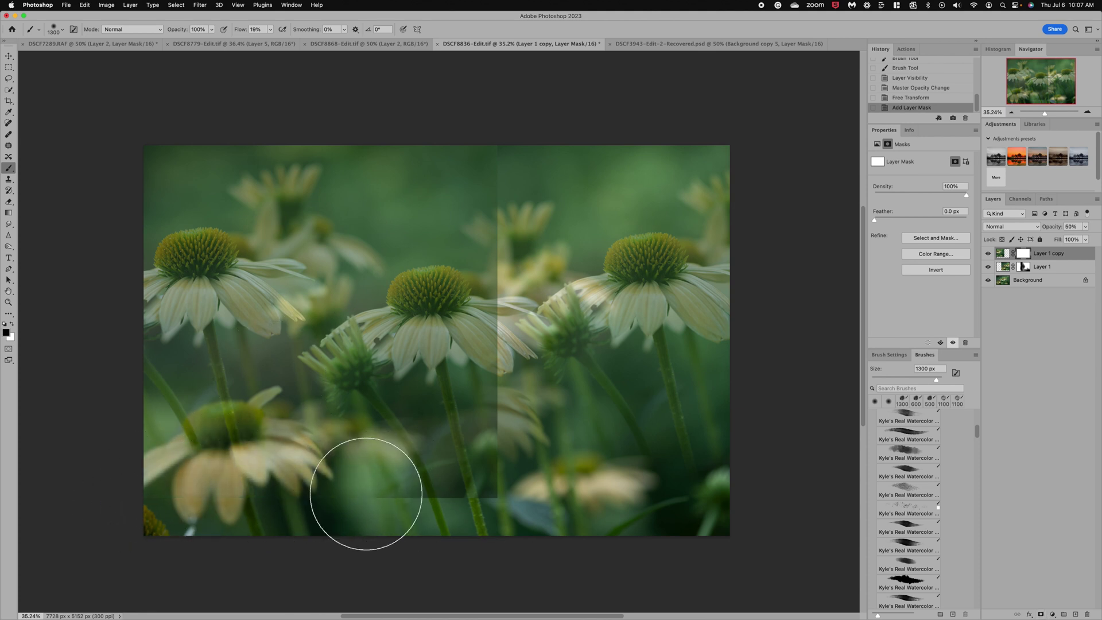
pyautogui.moveTo(478, 165)
pyautogui.mouseDown()
pyautogui.moveTo(470, 518)
pyautogui.moveTo(487, 485)
pyautogui.moveTo(485, 266)
pyautogui.moveTo(469, 304)
pyautogui.moveTo(476, 449)
pyautogui.moveTo(484, 388)
pyautogui.moveTo(464, 310)
pyautogui.moveTo(387, 267)
pyautogui.moveTo(386, 302)
pyautogui.moveTo(437, 337)
pyautogui.mouseUp()
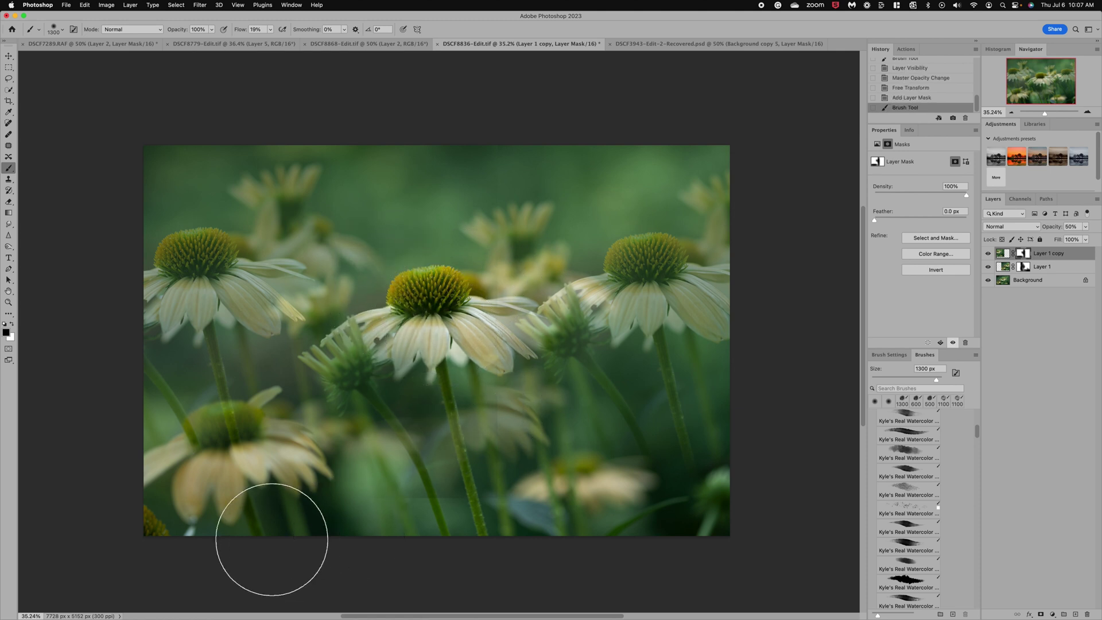
pyautogui.moveTo(232, 462)
pyautogui.mouseDown()
pyautogui.moveTo(222, 455)
pyautogui.moveTo(233, 467)
pyautogui.moveTo(173, 478)
pyautogui.moveTo(192, 477)
pyautogui.moveTo(227, 505)
pyautogui.mouseUp()
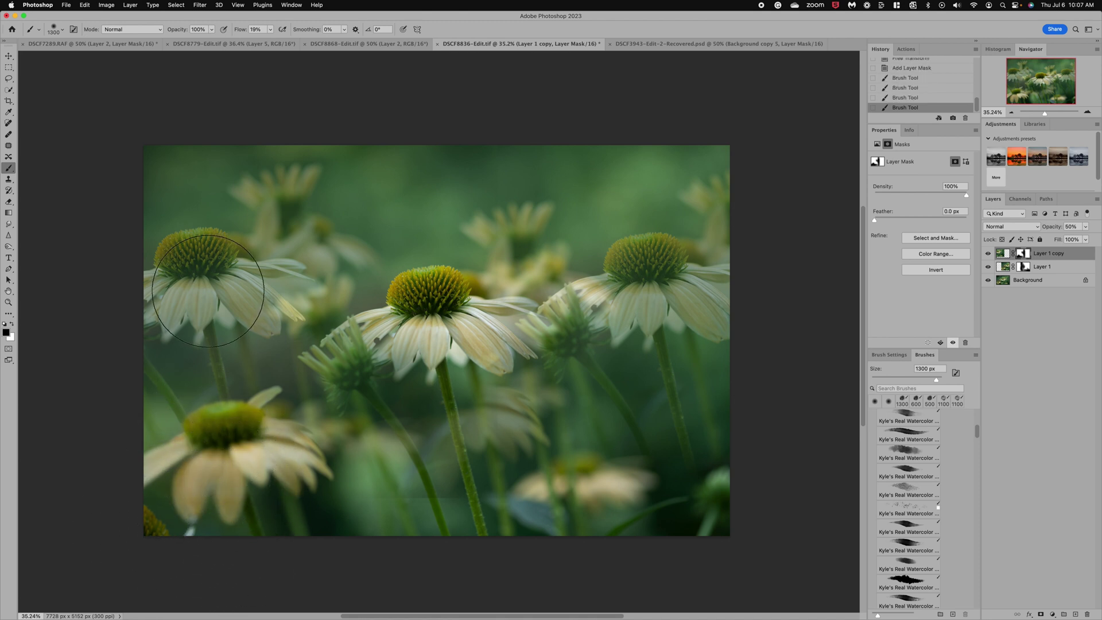
pyautogui.moveTo(249, 495); pyautogui.dragTo(253, 528)
# Step: Lower Layer 1 copy to 40% opacity and blend it further across the lower stems
pyautogui.click(1086, 228)
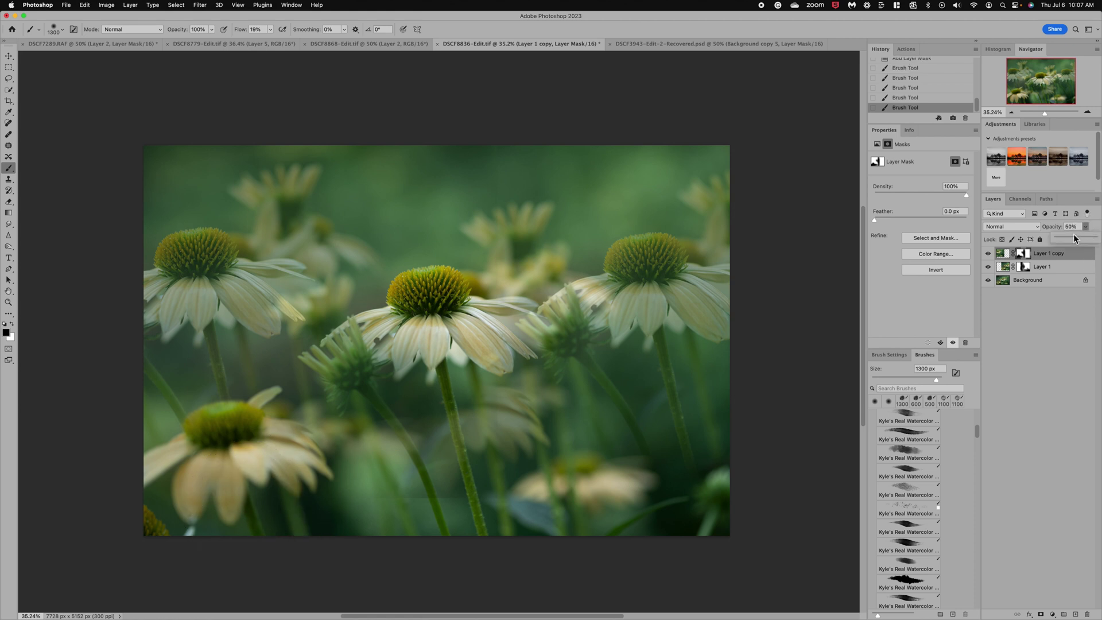
pyautogui.moveTo(1075, 238); pyautogui.dragTo(1073, 239)
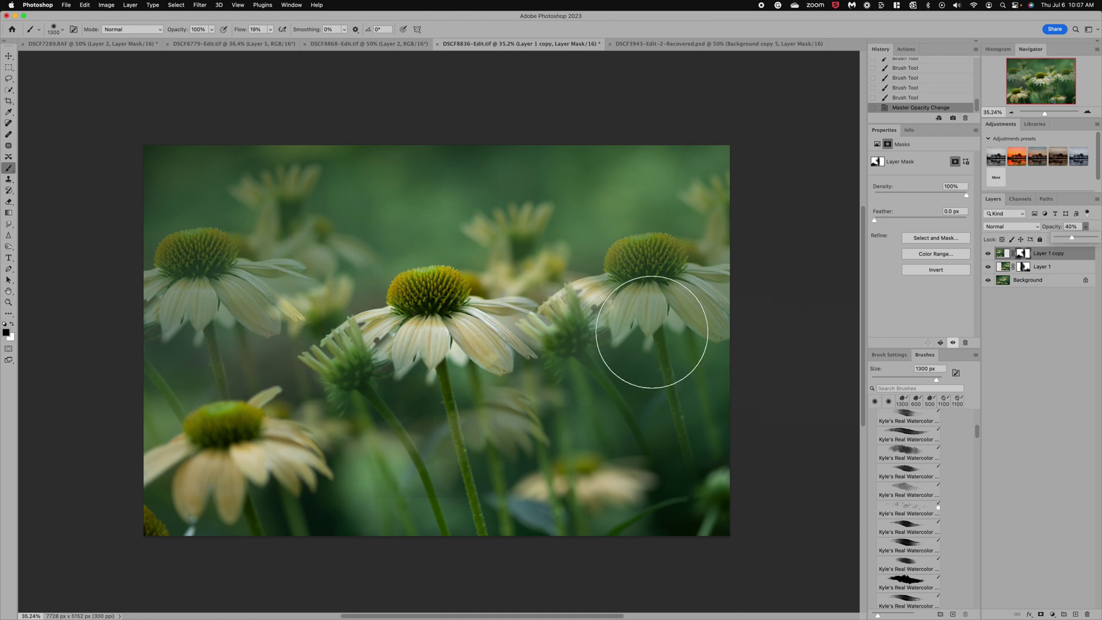
pyautogui.click(441, 488)
pyautogui.moveTo(489, 492)
pyautogui.mouseDown()
pyautogui.moveTo(406, 507)
pyautogui.moveTo(475, 511)
pyautogui.mouseUp()
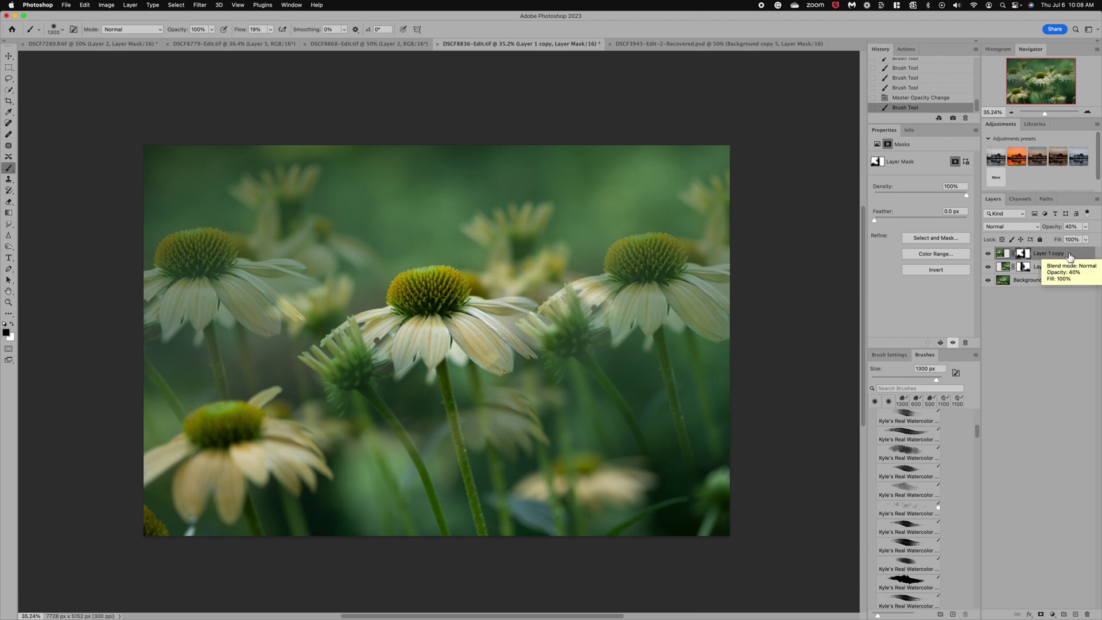
pyautogui.click(1069, 256)
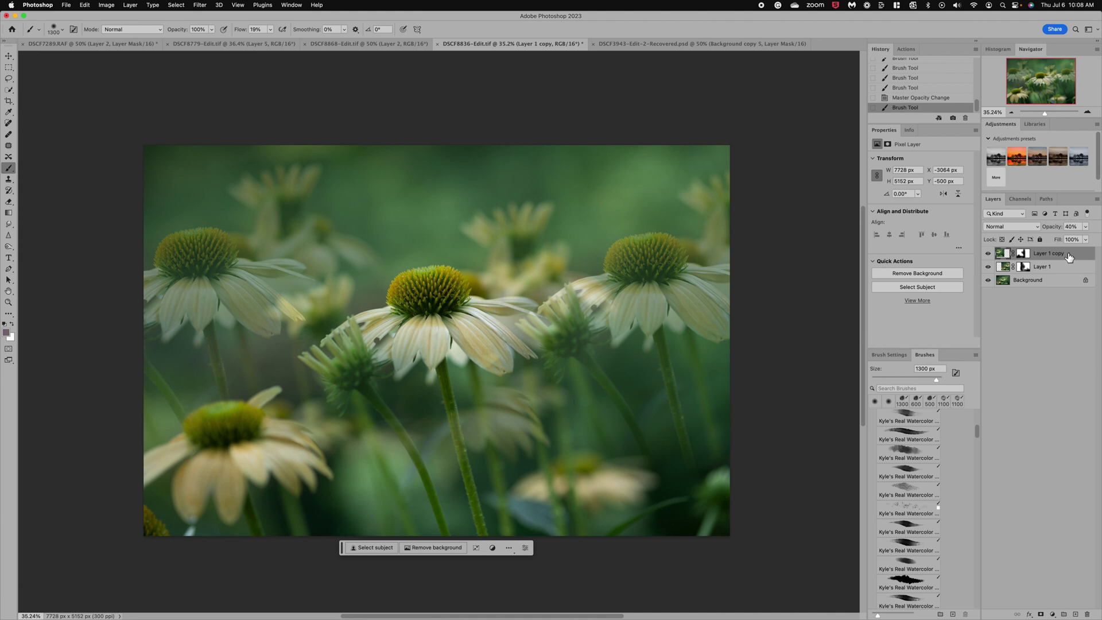
# Step: Stamp all visible layers into Layer 2 and convert the image to 8 Bits/Channel
pyautogui.press('super+alt+shift+e')
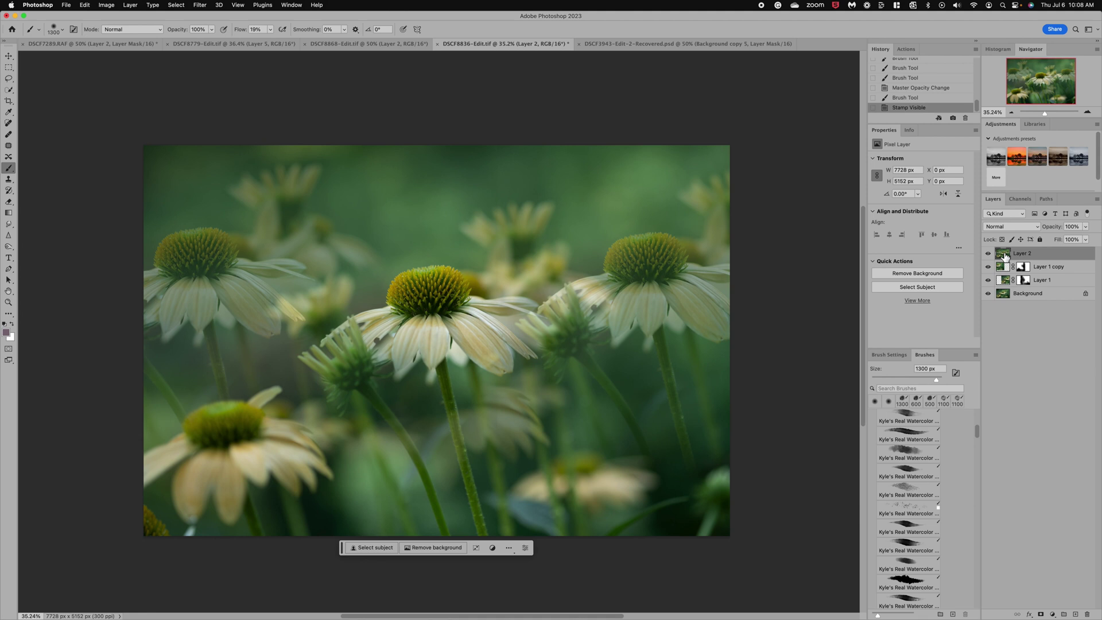
pyautogui.click(107, 6)
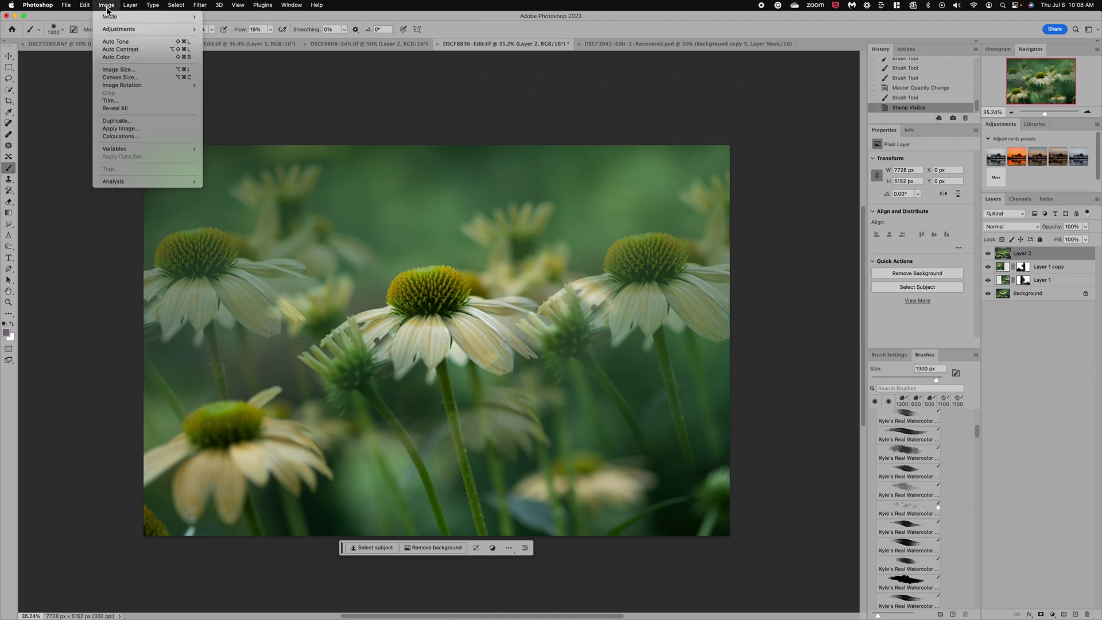
pyautogui.moveTo(109, 16)
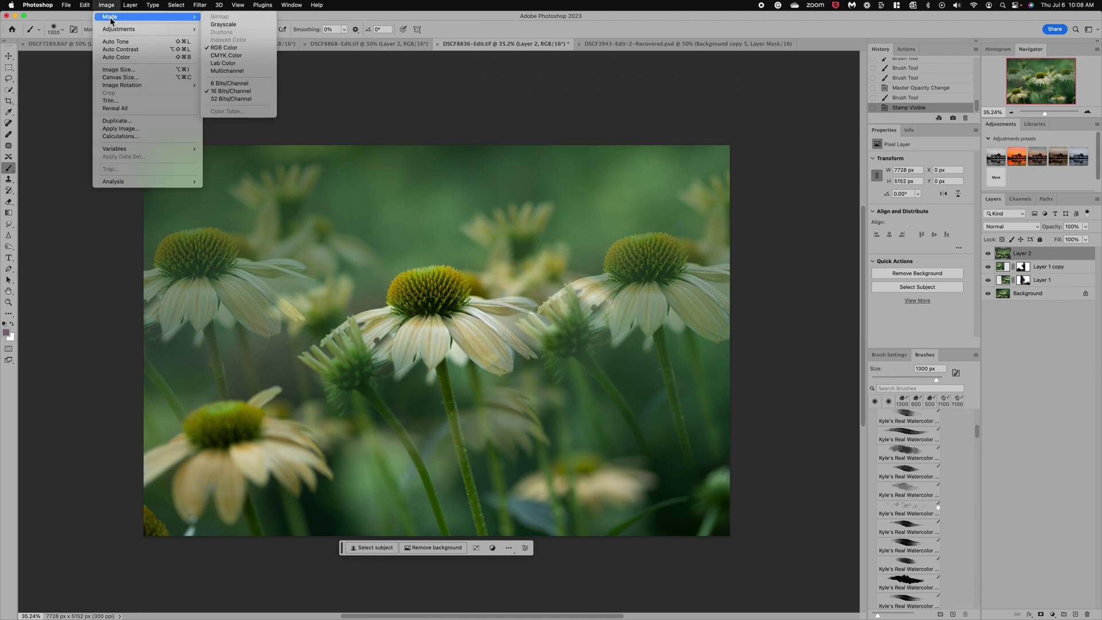
pyautogui.click(230, 84)
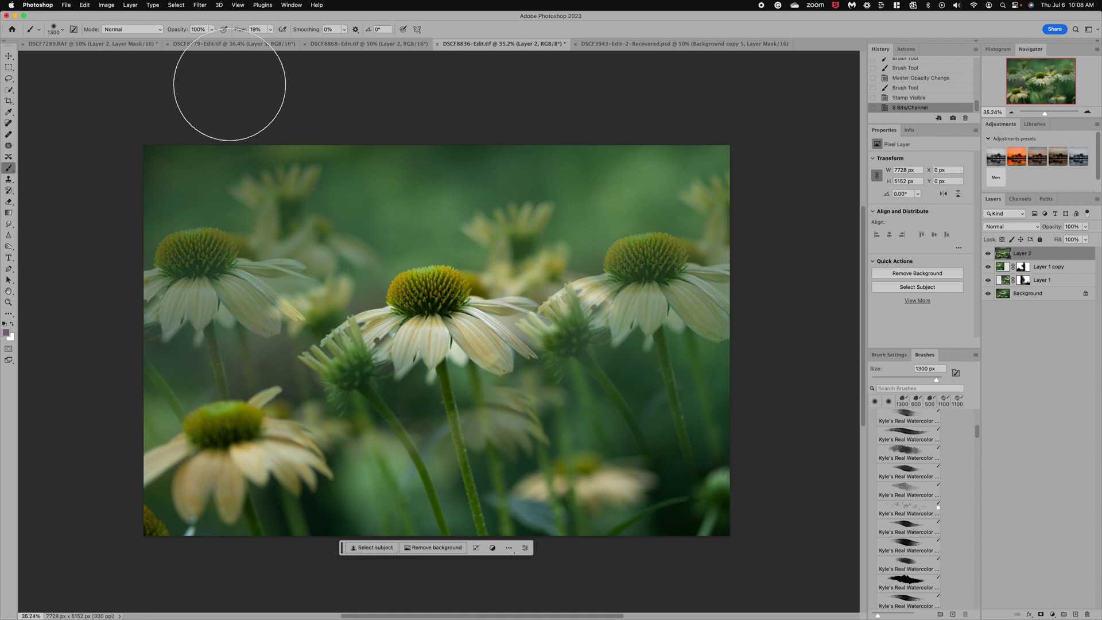
# Step: Open Filter > Stylize > Wind for Layer 2 and fit the whole flower head in the preview
pyautogui.click(203, 6)
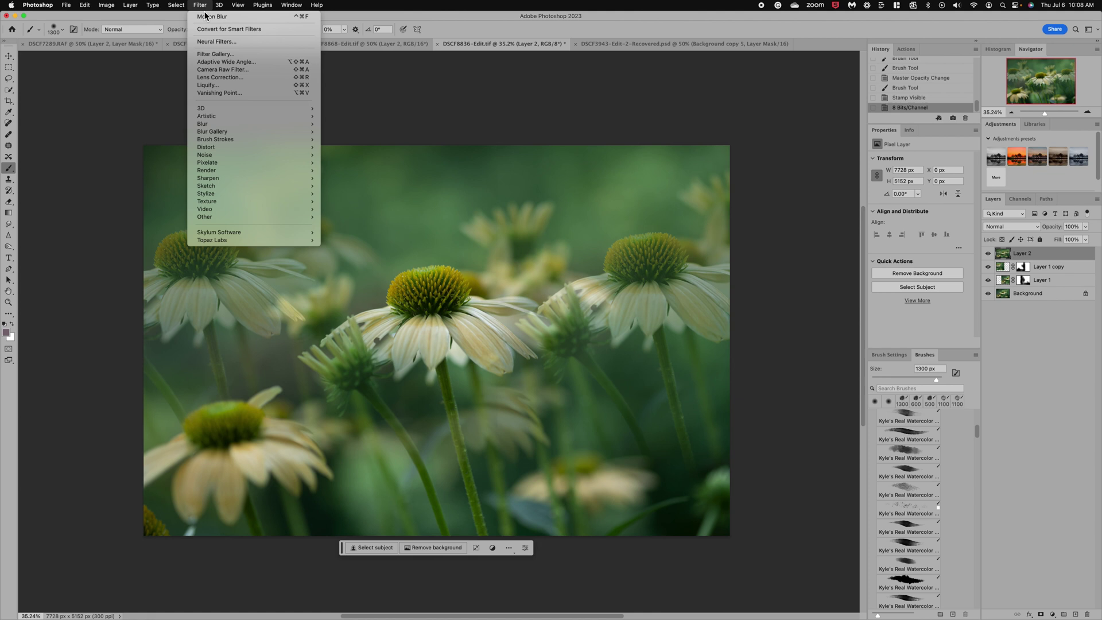
pyautogui.moveTo(229, 197)
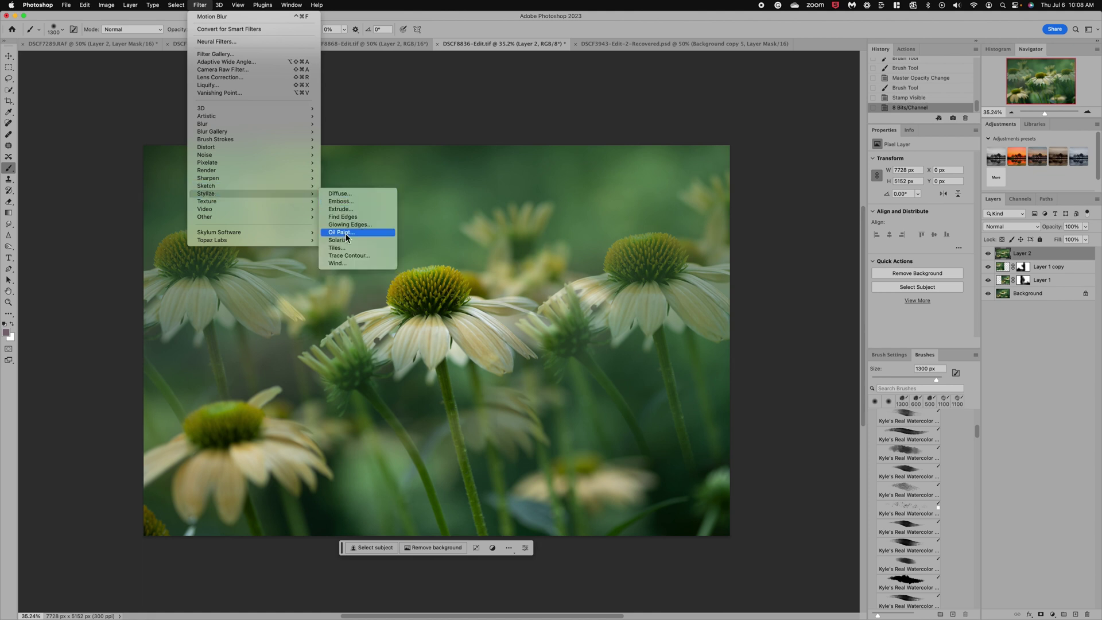
pyautogui.click(339, 262)
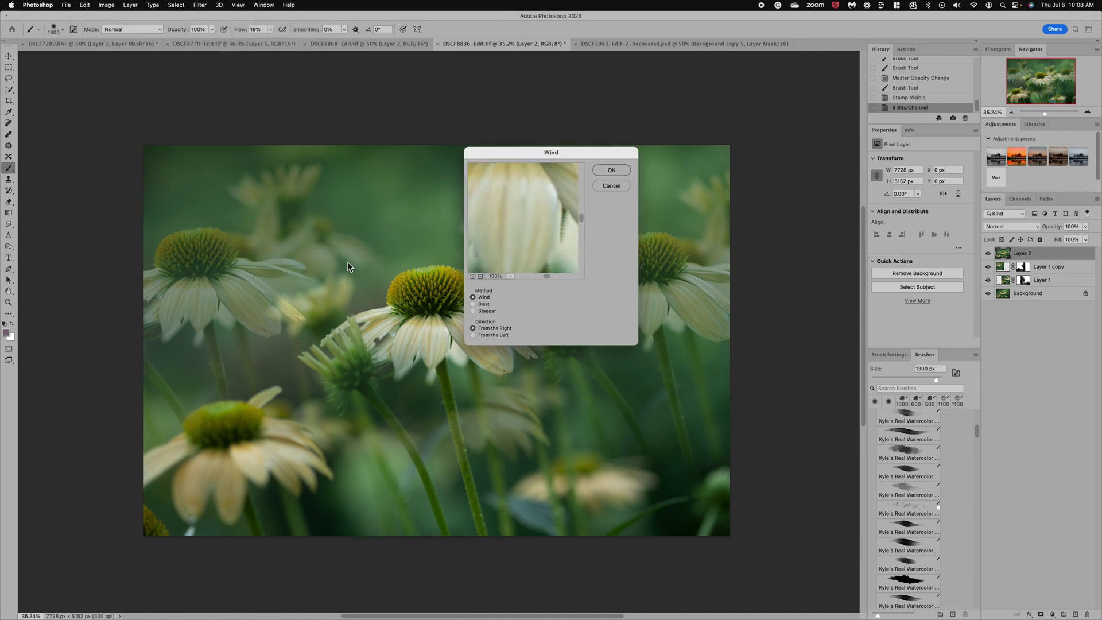
pyautogui.click(474, 277)
pyautogui.click(473, 277)
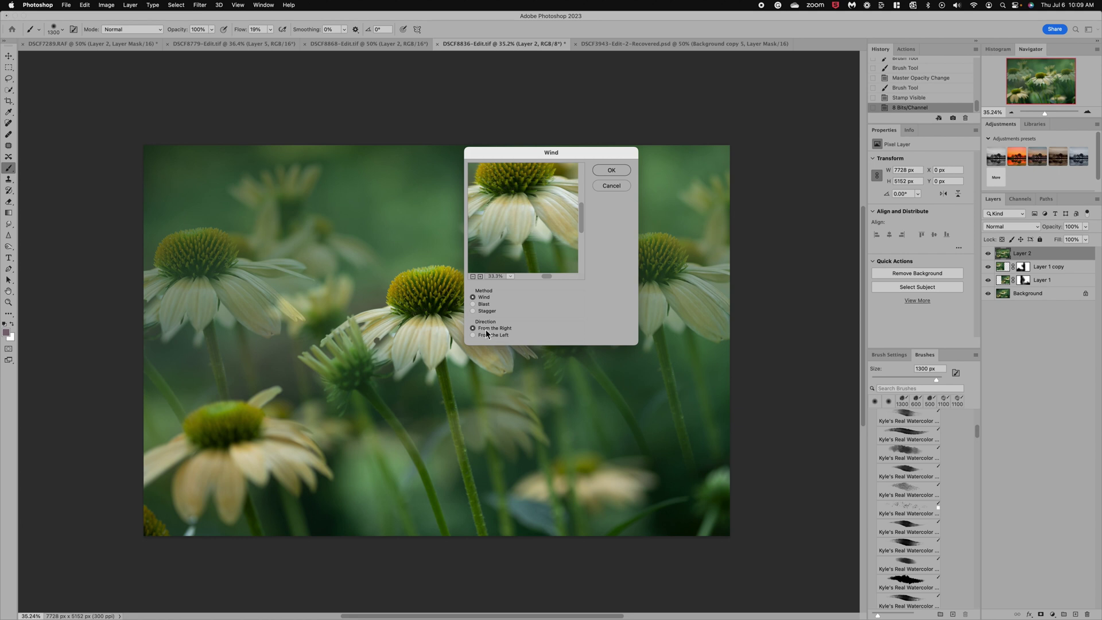
pyautogui.click(610, 171)
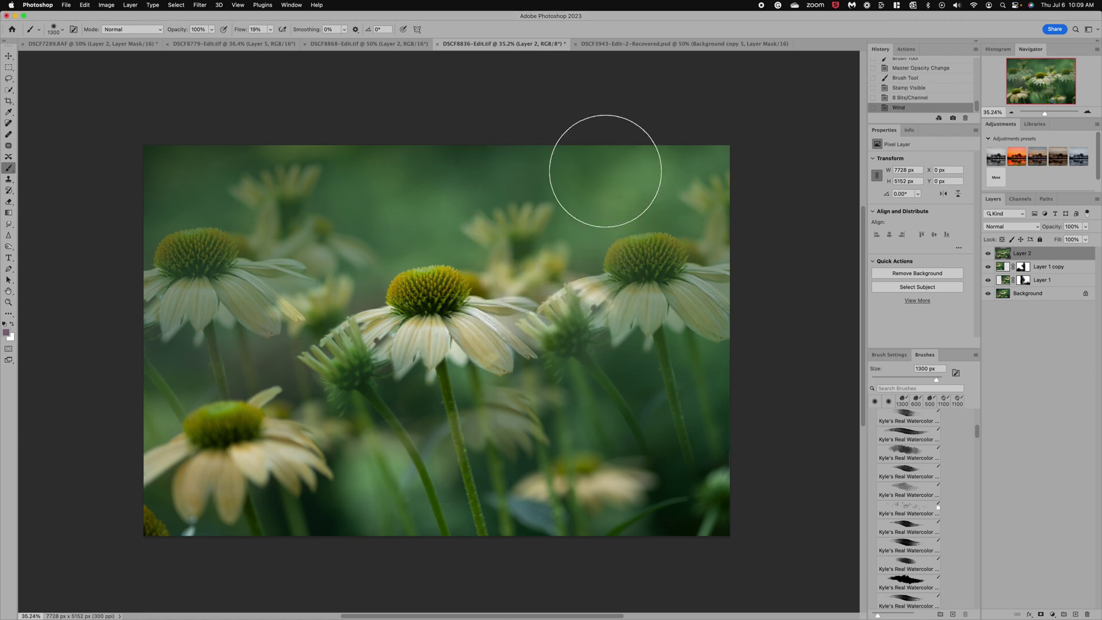
pyautogui.press('super+0')
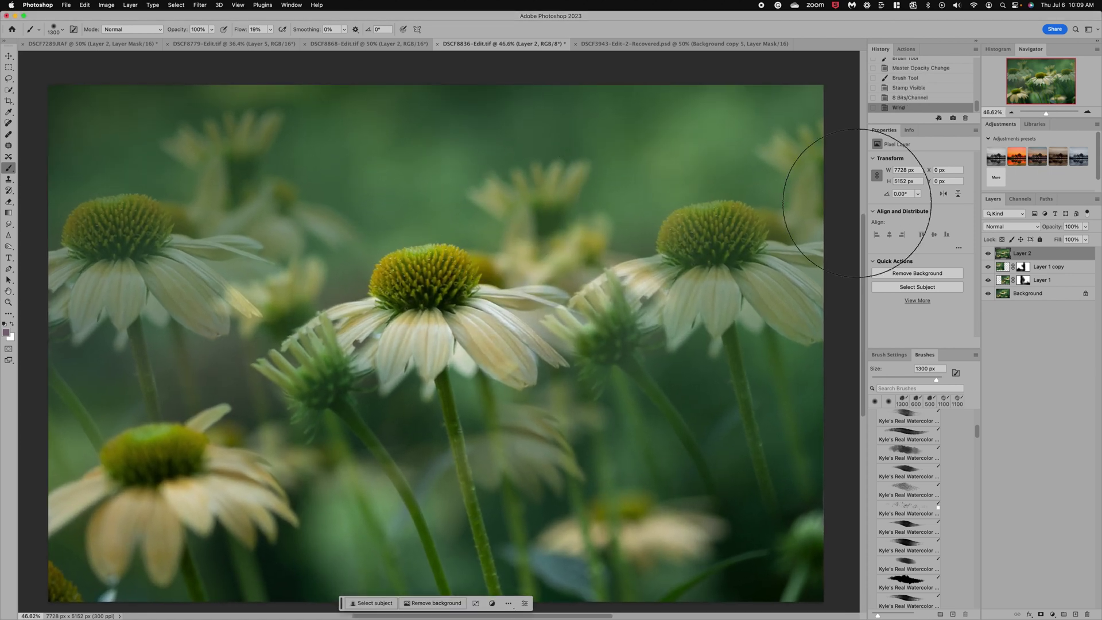
pyautogui.click(988, 254)
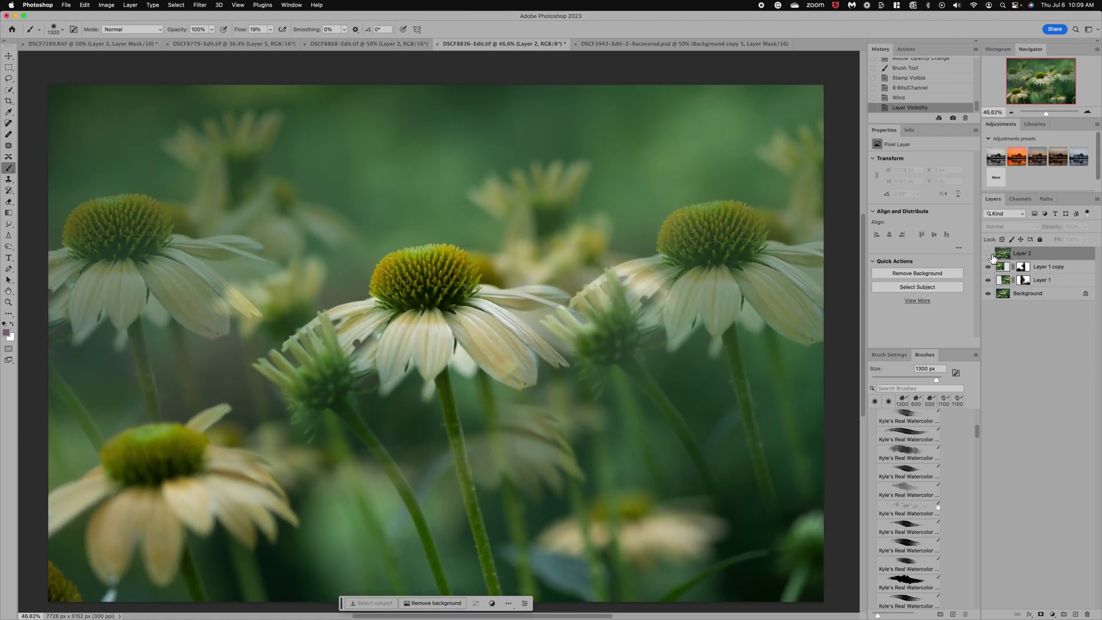
pyautogui.click(991, 254)
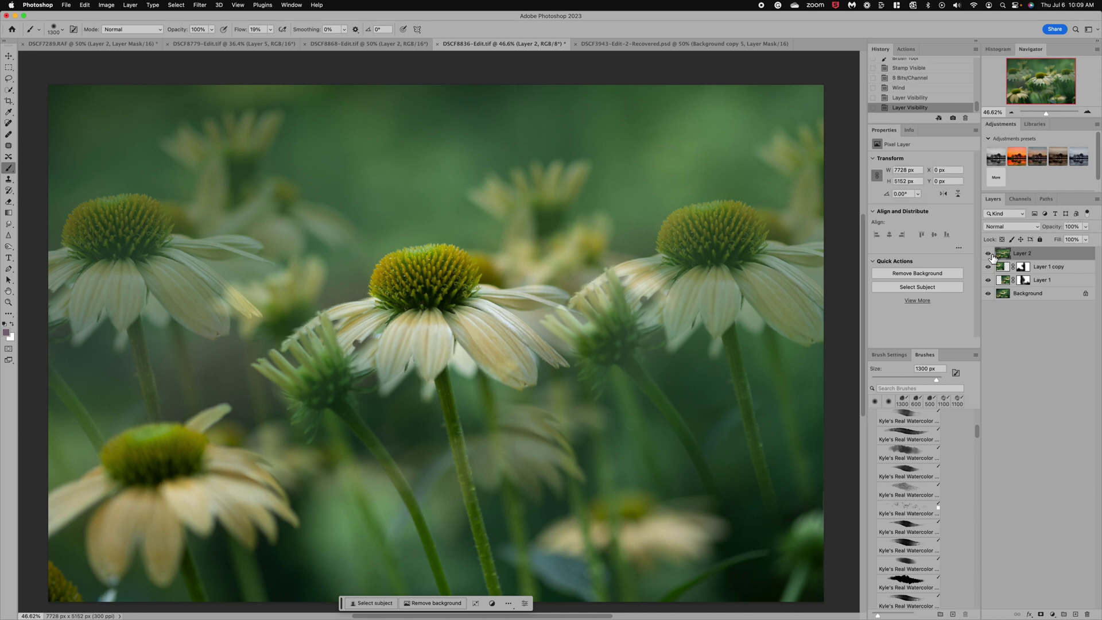
pyautogui.click(989, 254)
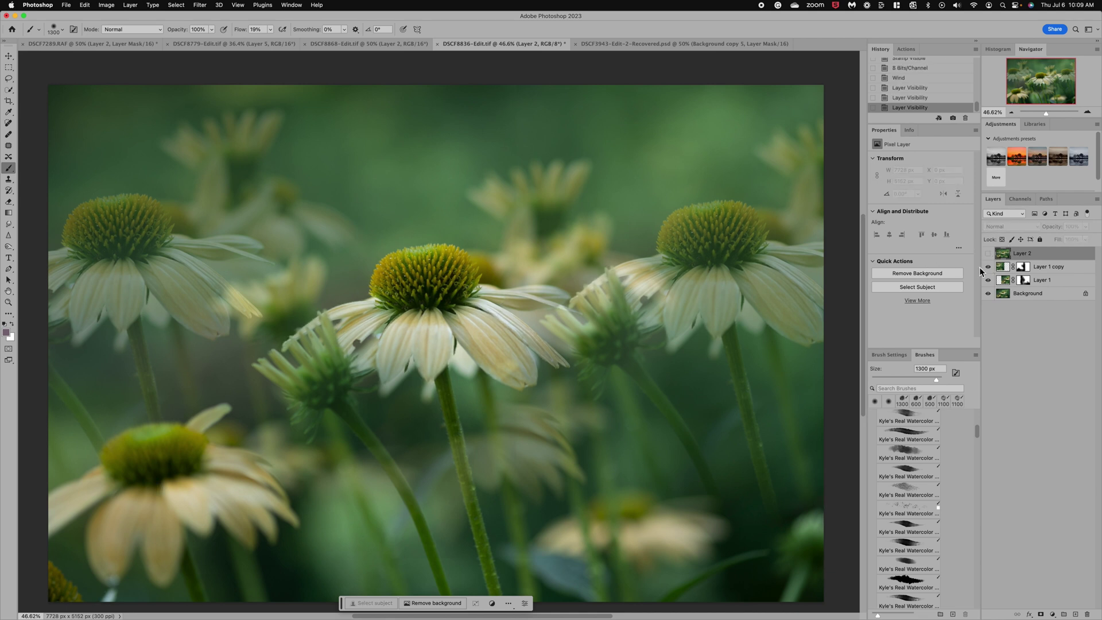
pyautogui.click(989, 254)
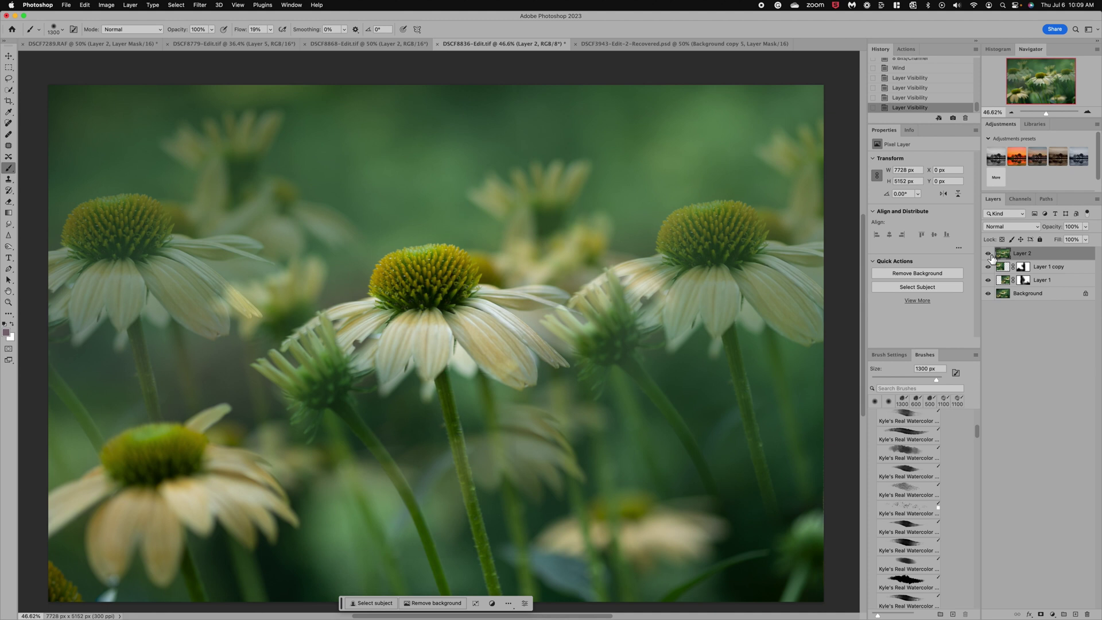
pyautogui.click(989, 254)
pyautogui.click(990, 254)
# Step: Duplicate Layer 2 and reach Diffuse Glow in the Filter > Distort submenu
pyautogui.press('super+j')
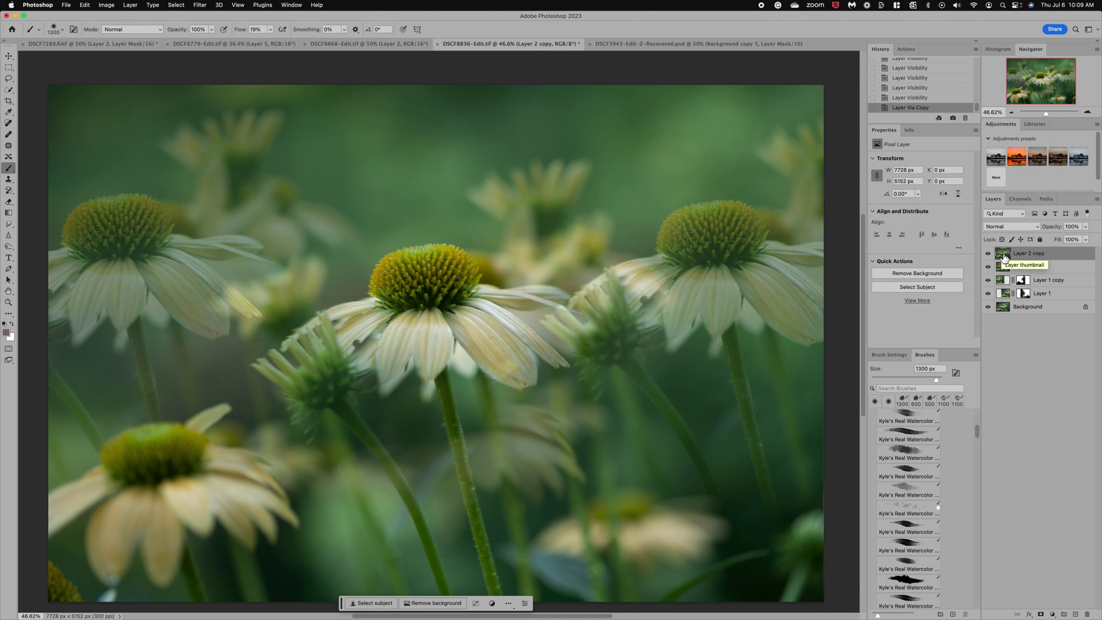
pyautogui.click(200, 6)
pyautogui.moveTo(225, 196)
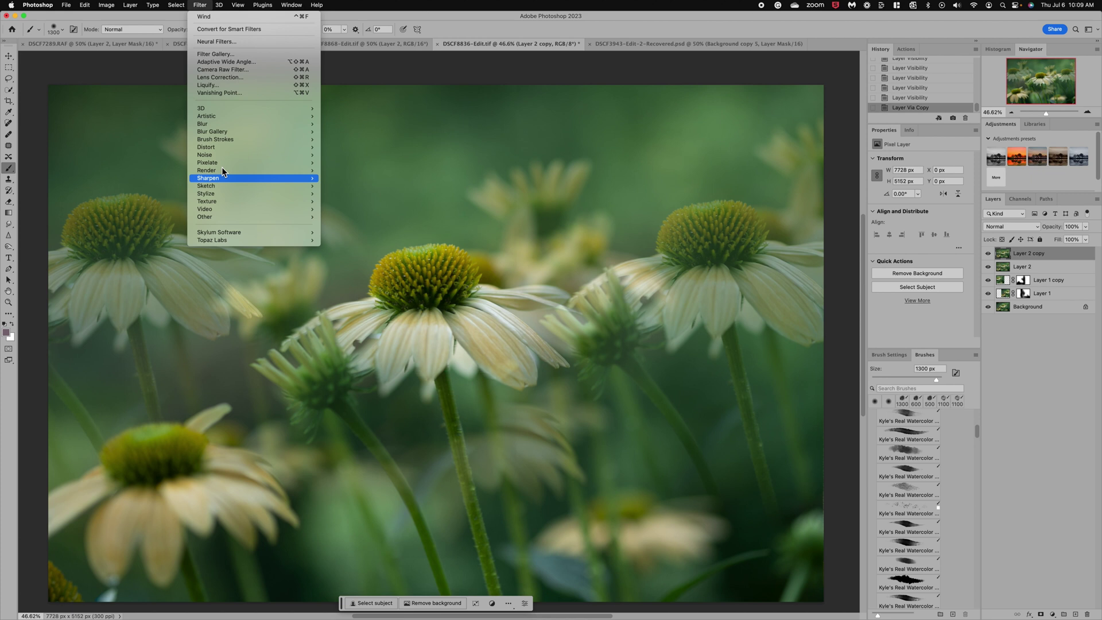
pyautogui.moveTo(226, 149)
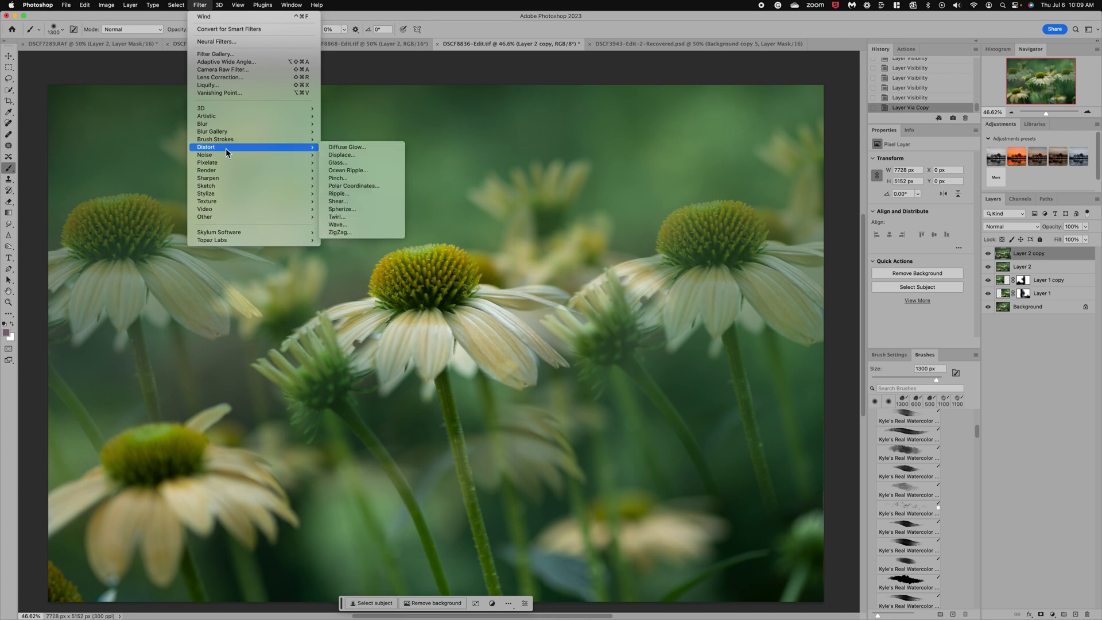
# Step: Open the Diffuse Glow filter and pan around its preview
pyautogui.click(357, 147)
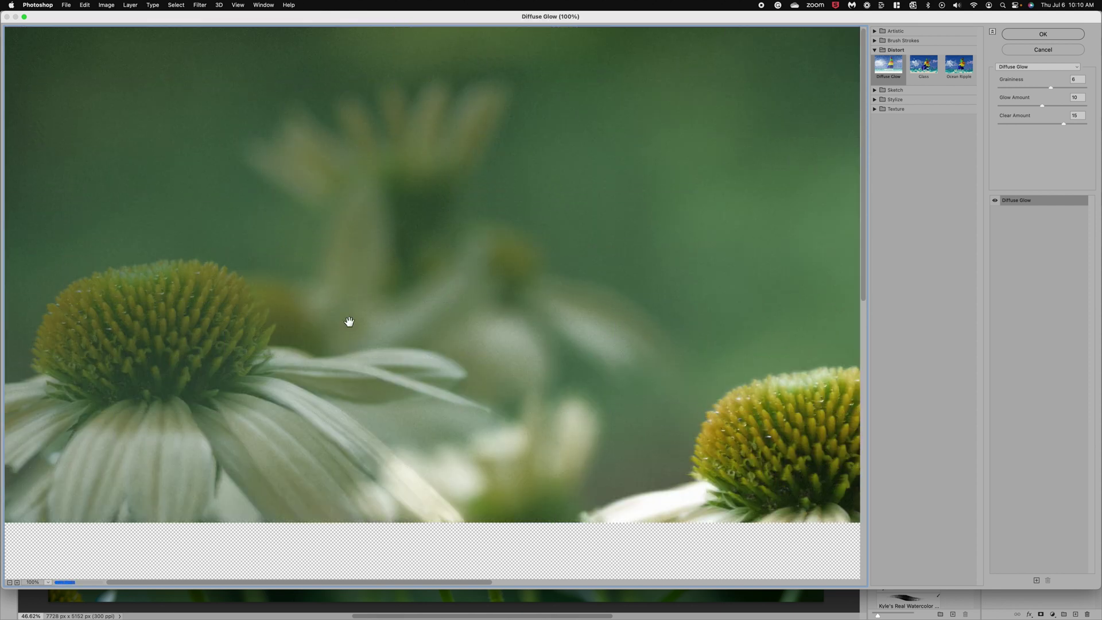
pyautogui.scroll(-5, 348, 320)
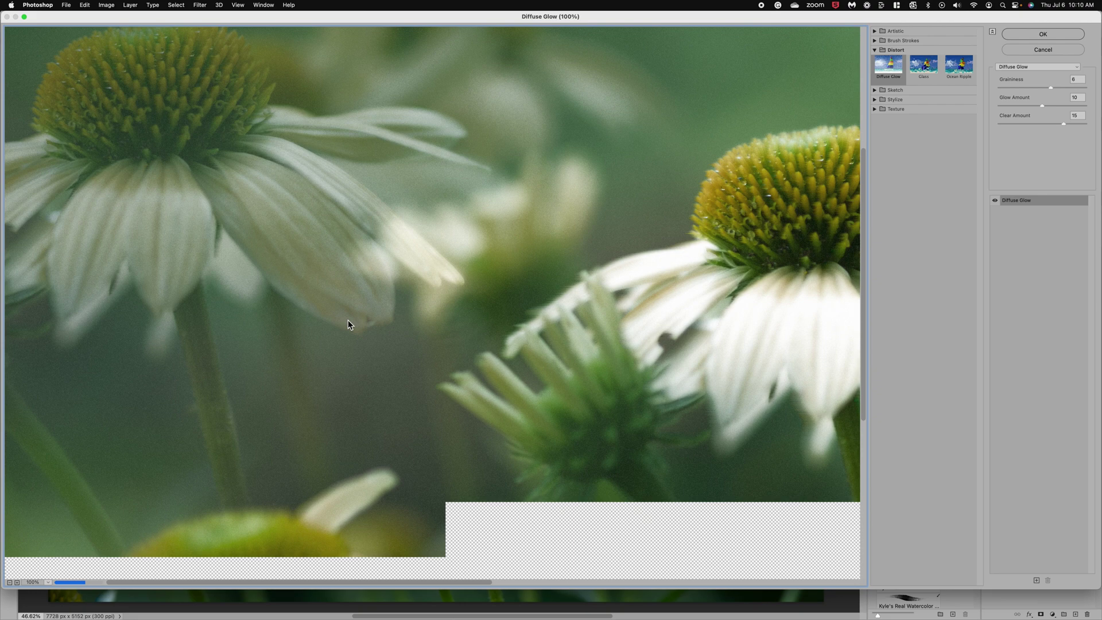
pyautogui.scroll(5, 348, 320)
pyautogui.scroll(-3, 348, 324)
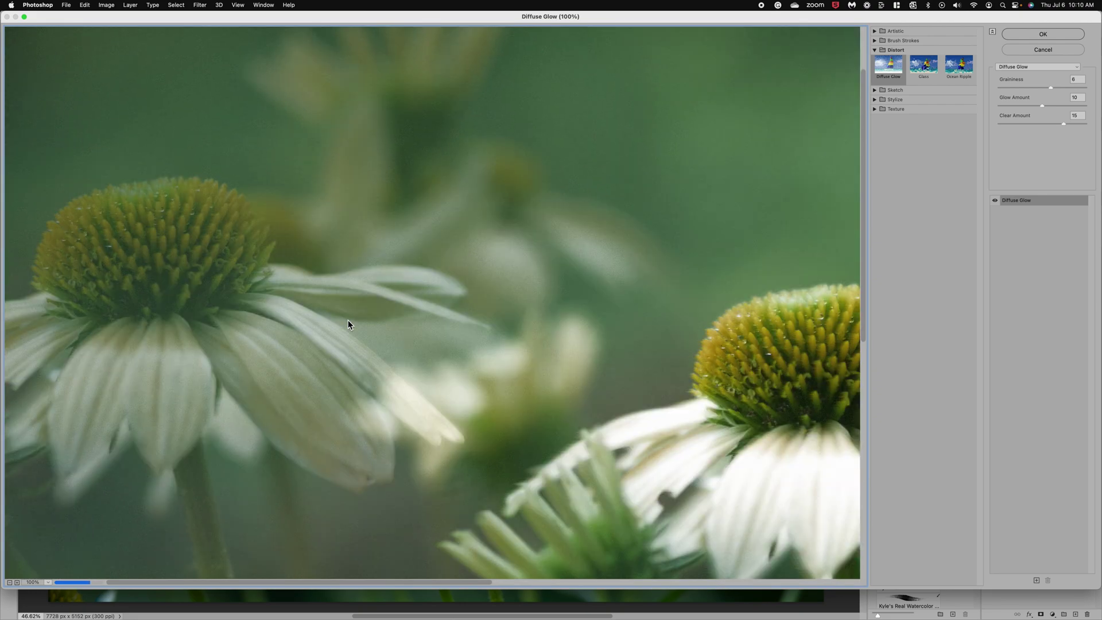
pyautogui.hscroll(5, 348, 325)
pyautogui.scroll(-5, 347, 324)
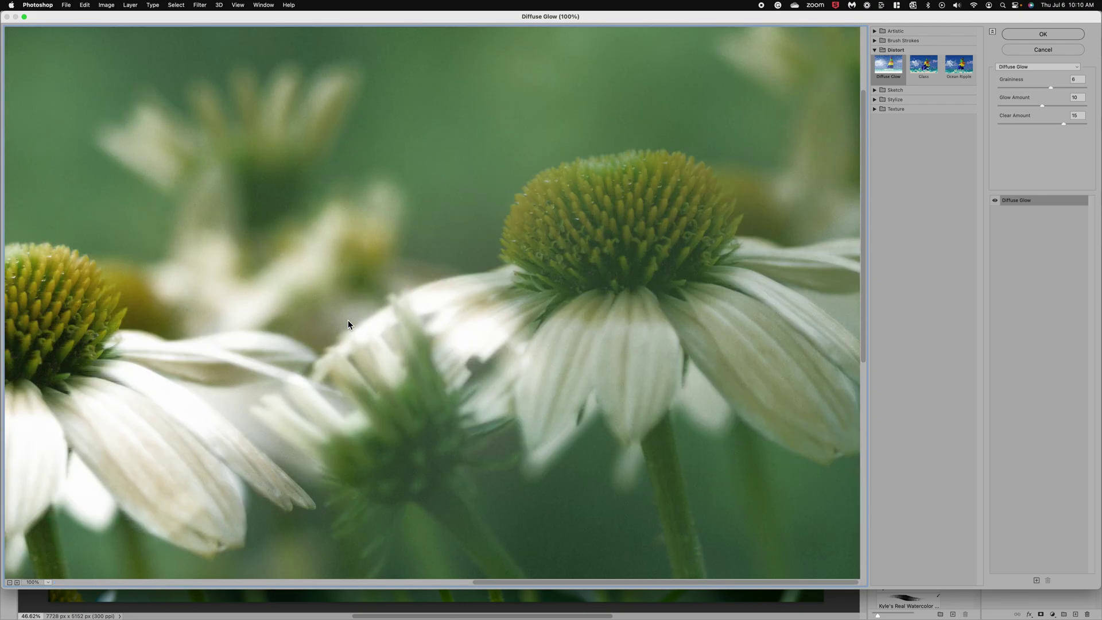
pyautogui.scroll(4, 348, 325)
pyautogui.hscroll(-5, 348, 325)
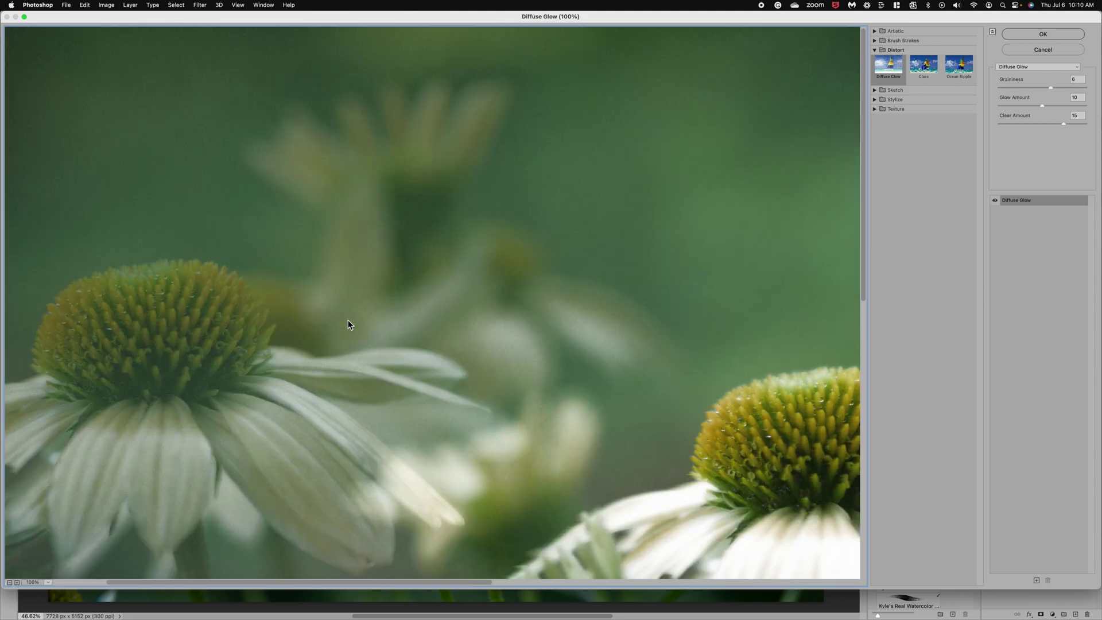
# Step: Set Graininess 3, Glow Amount 10 and Clear Amount 15, then apply the Diffuse Glow
pyautogui.click(1034, 88)
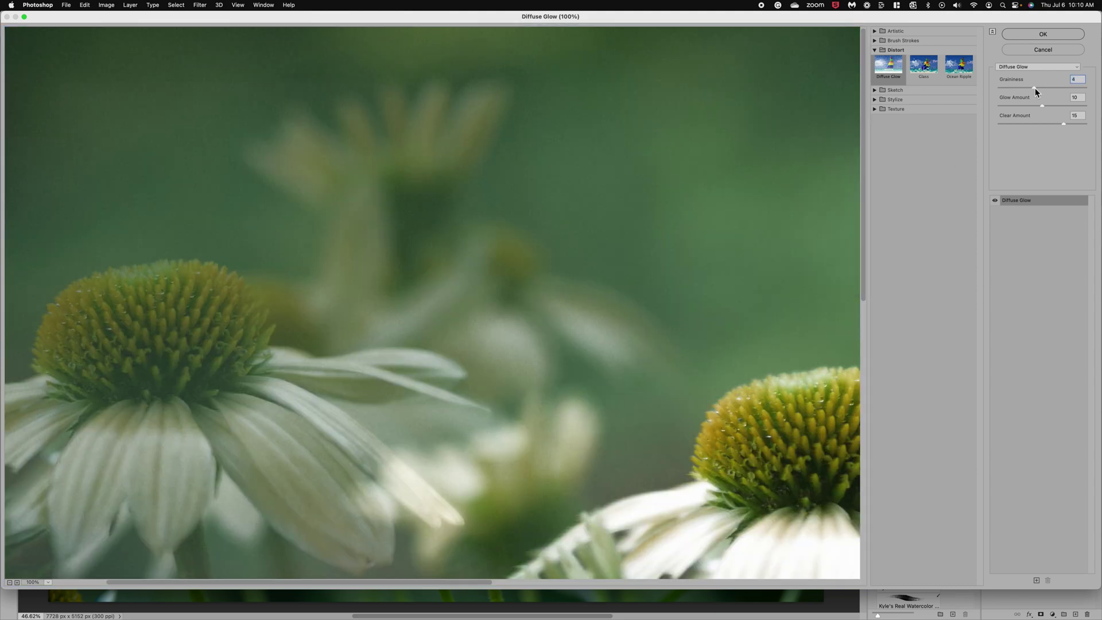
pyautogui.click(1034, 88)
pyautogui.click(1031, 87)
pyautogui.moveTo(1030, 88); pyautogui.dragTo(1028, 89)
pyautogui.click(1053, 107)
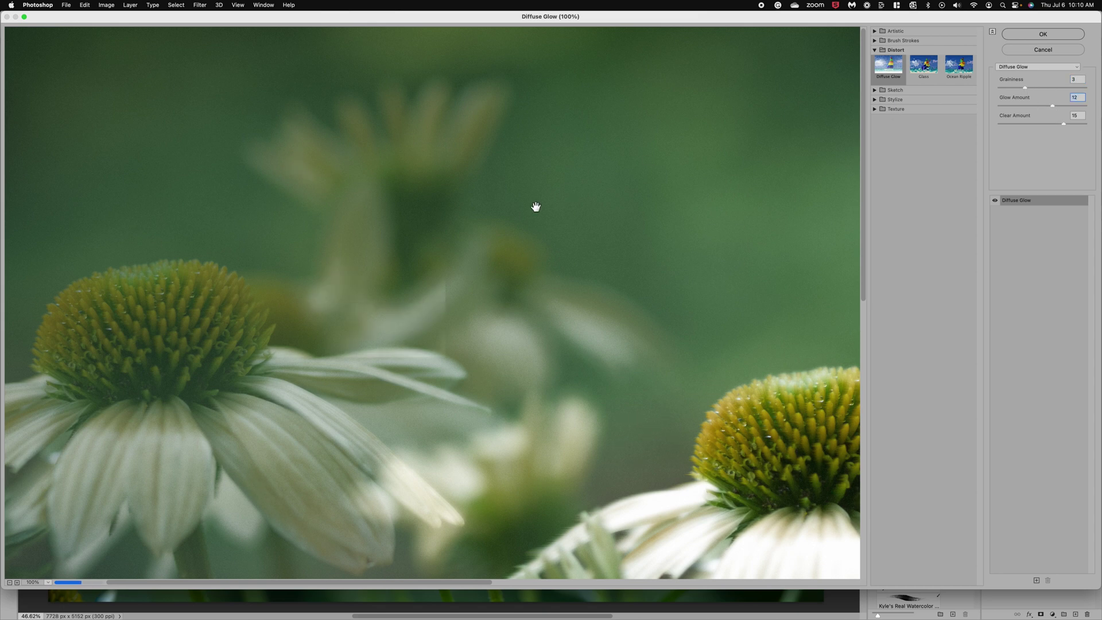
pyautogui.scroll(-5, 535, 206)
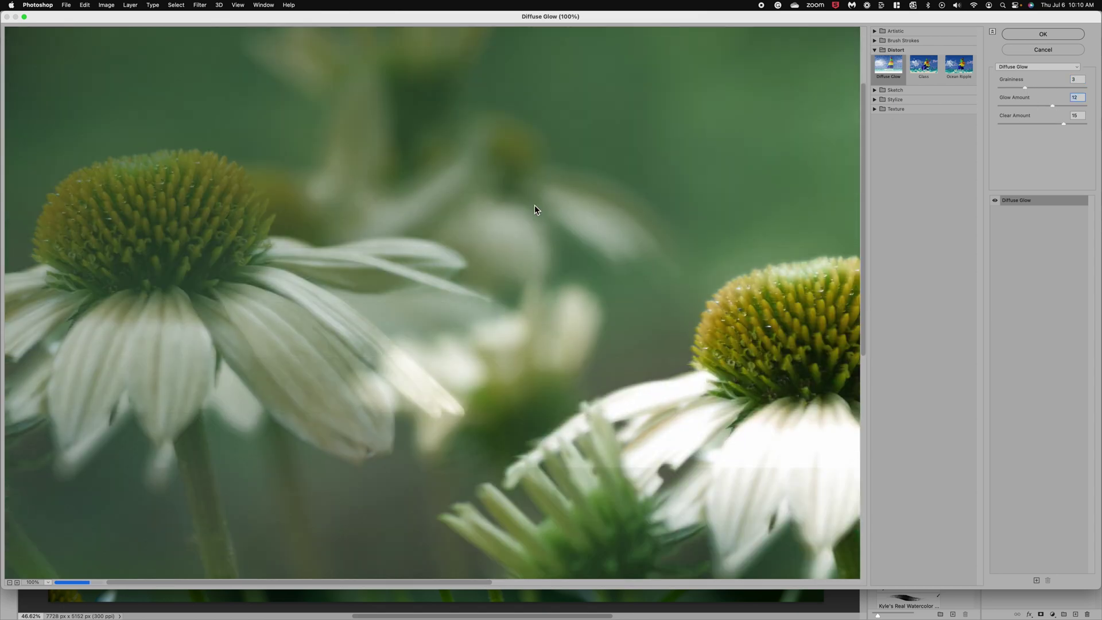
pyautogui.hscroll(10, 535, 205)
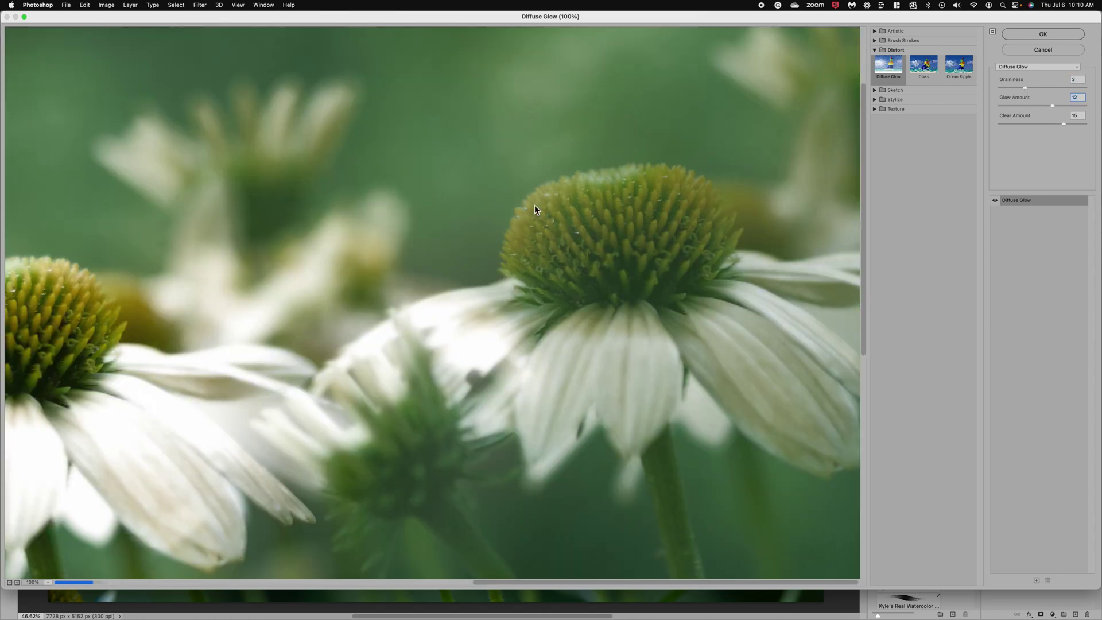
pyautogui.click(1042, 106)
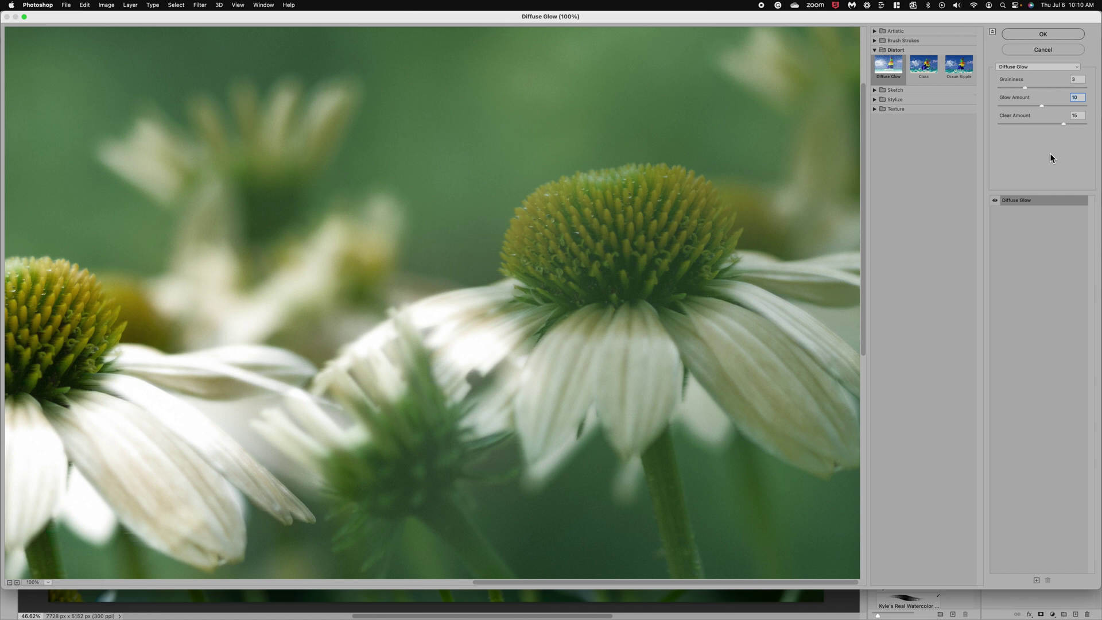
pyautogui.click(1046, 33)
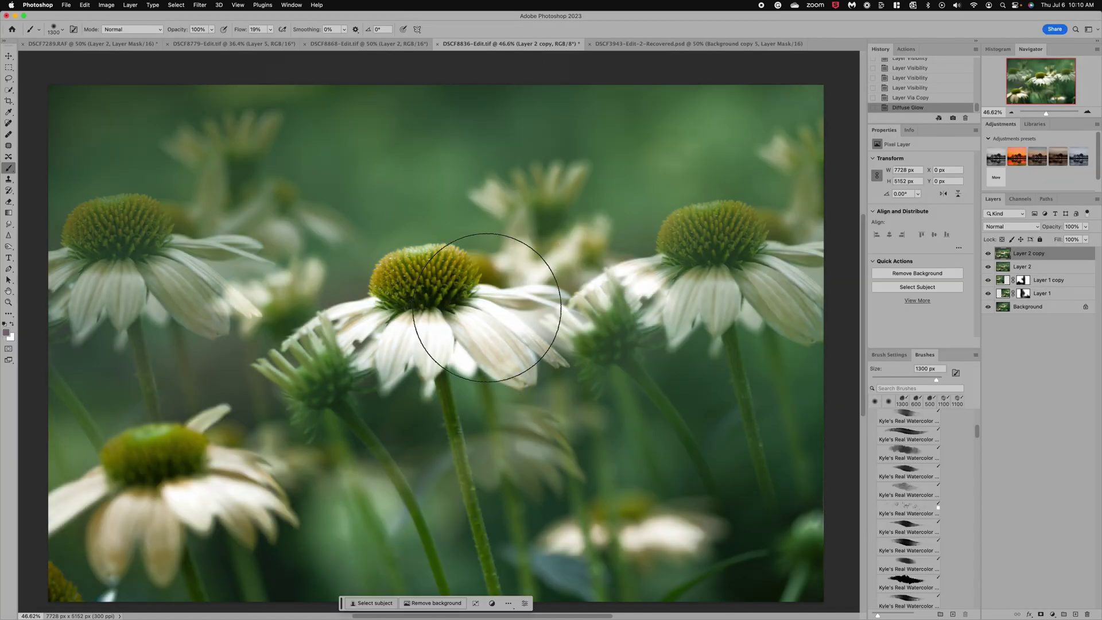
# Step: Toggle Layer 2 copy on and off to compare the glow, then fade it to 49% opacity
pyautogui.click(988, 255)
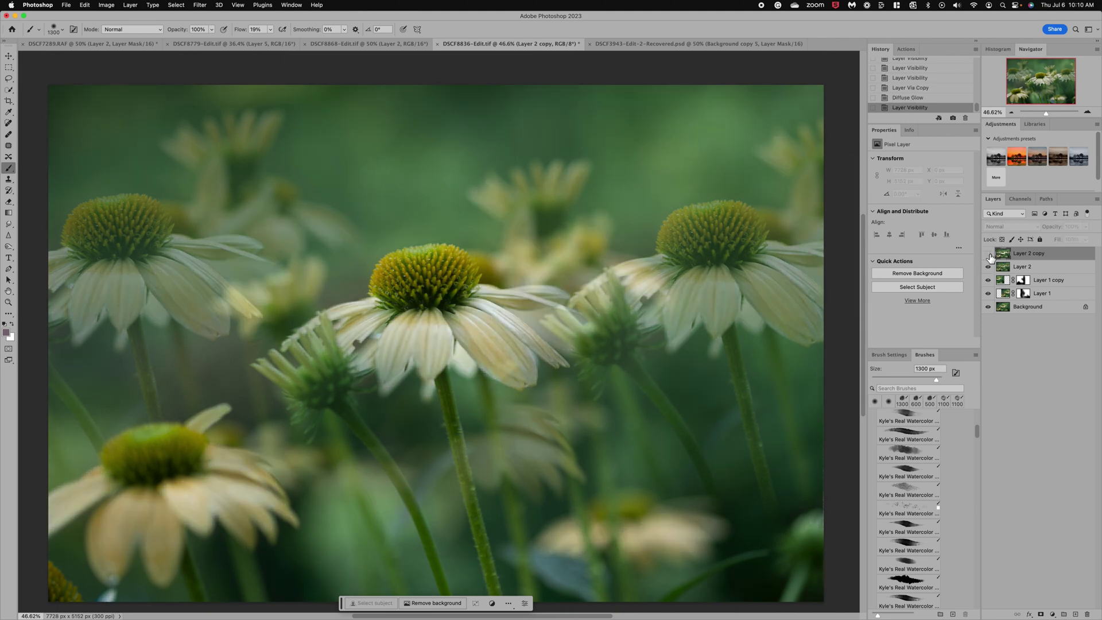
pyautogui.click(988, 255)
pyautogui.click(988, 255)
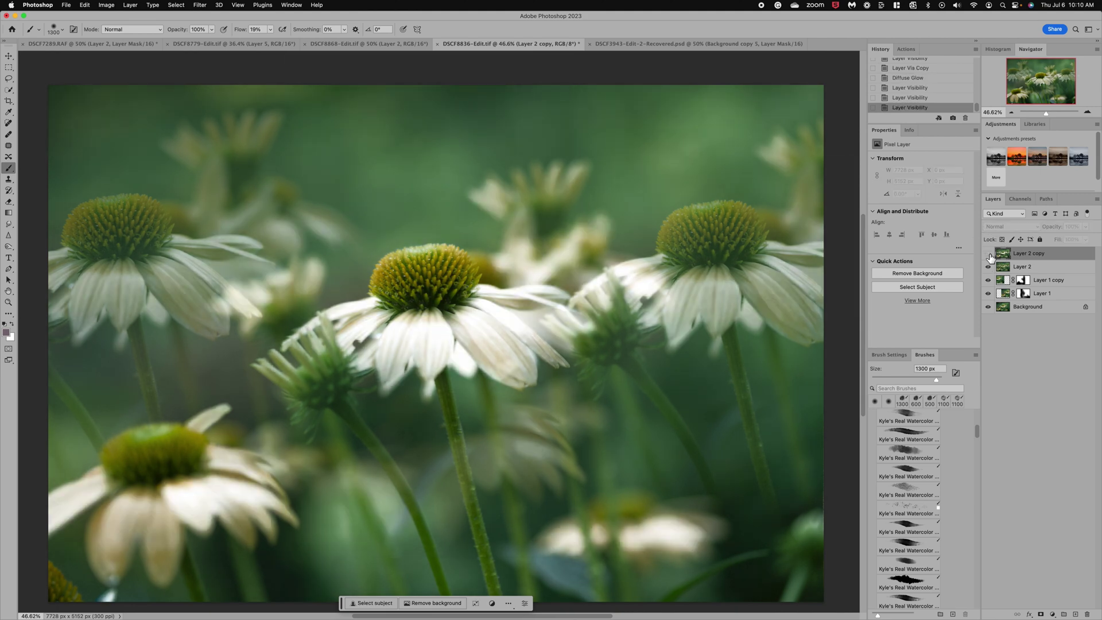
pyautogui.click(988, 253)
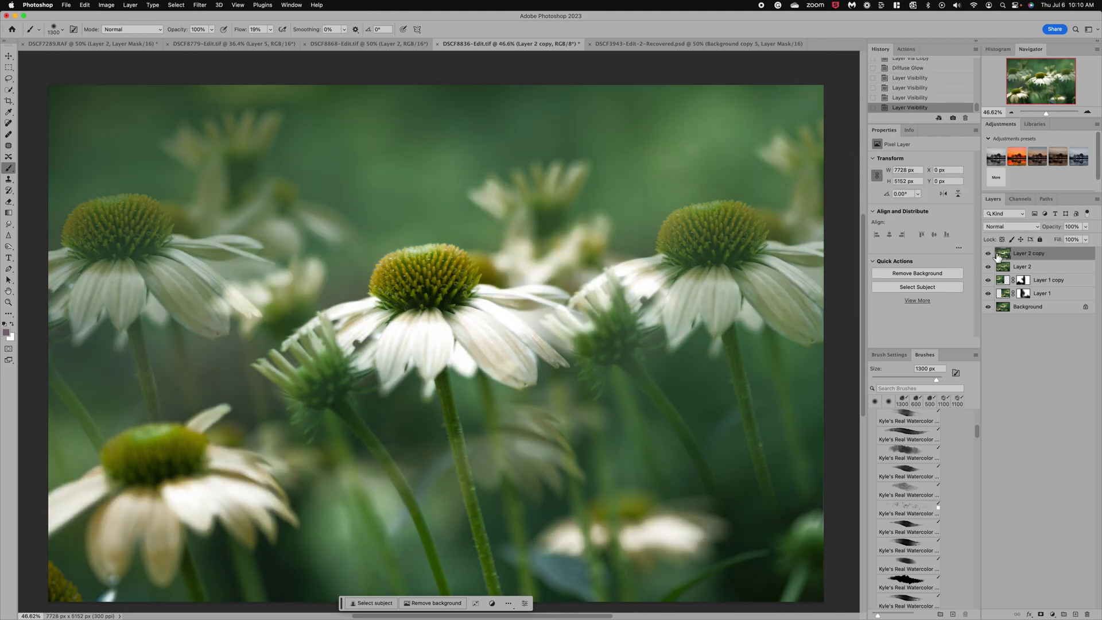
pyautogui.click(1084, 226)
pyautogui.moveTo(1084, 237); pyautogui.dragTo(1066, 238)
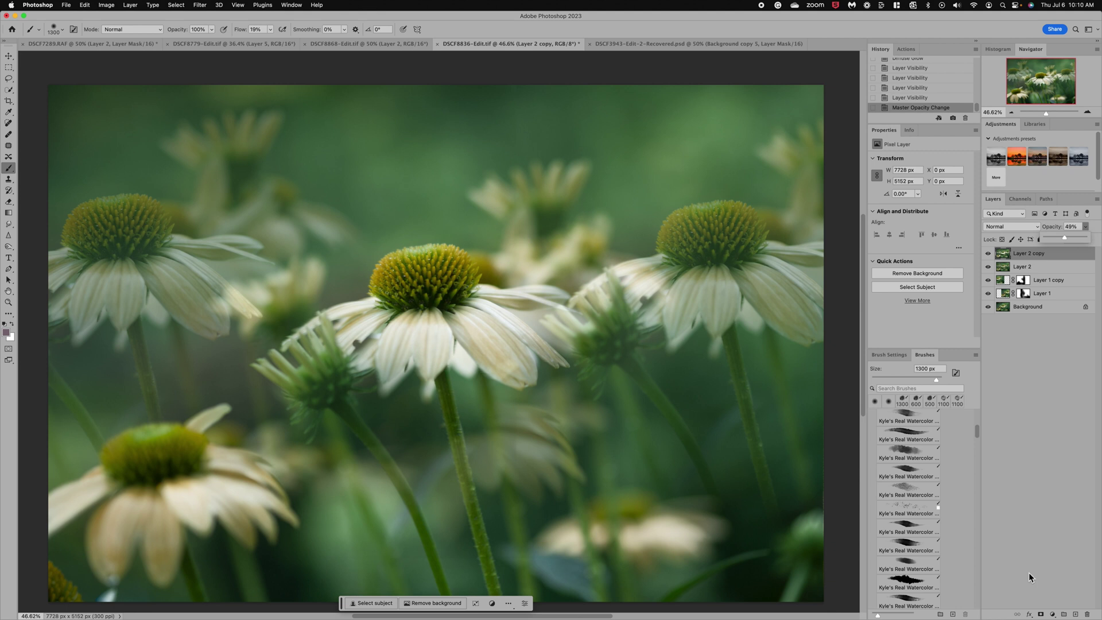
# Step: Add a mask to Layer 2 copy and paint the flower's left petals with a 41%, 250 px brush
pyautogui.click(1040, 614)
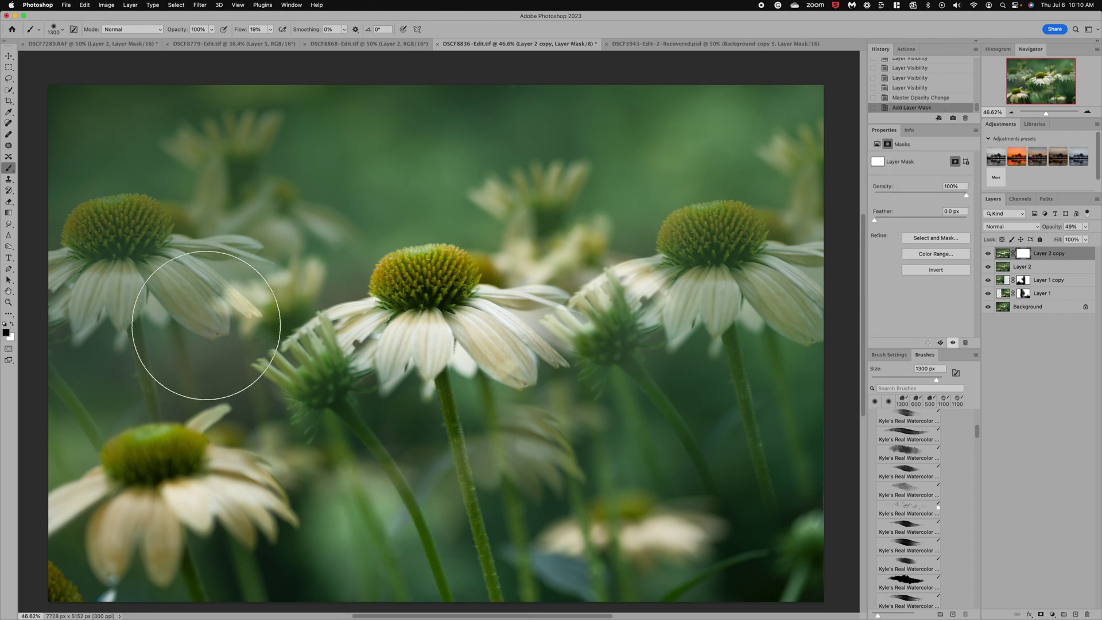
pyautogui.click(211, 29)
pyautogui.moveTo(213, 40); pyautogui.dragTo(190, 44)
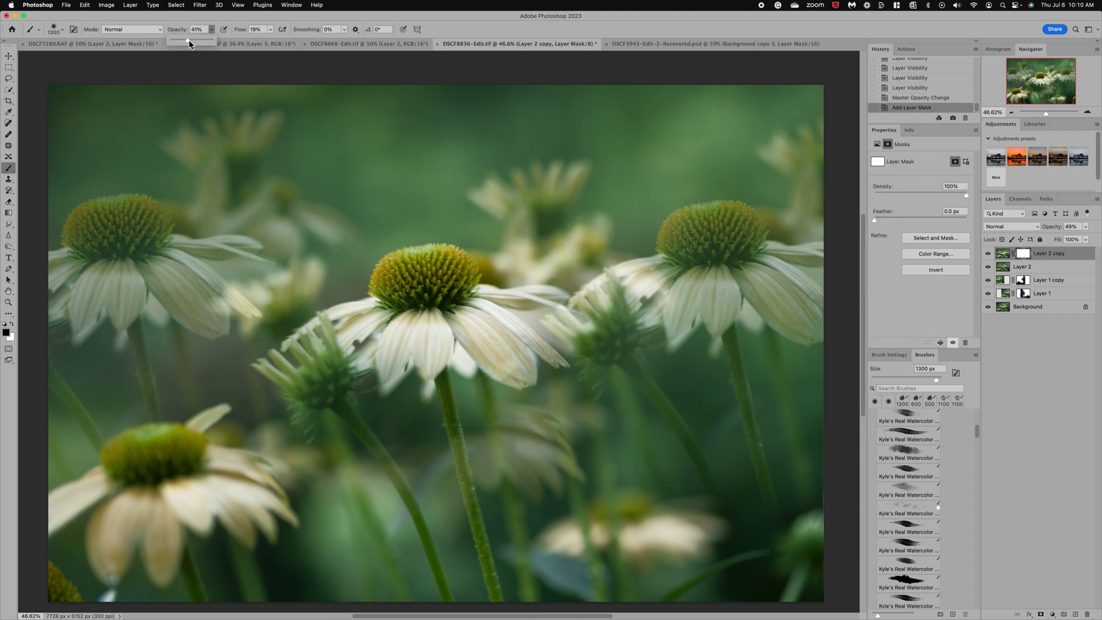
pyautogui.press('[')
pyautogui.press('[')
pyautogui.press('[')
pyautogui.press('[')
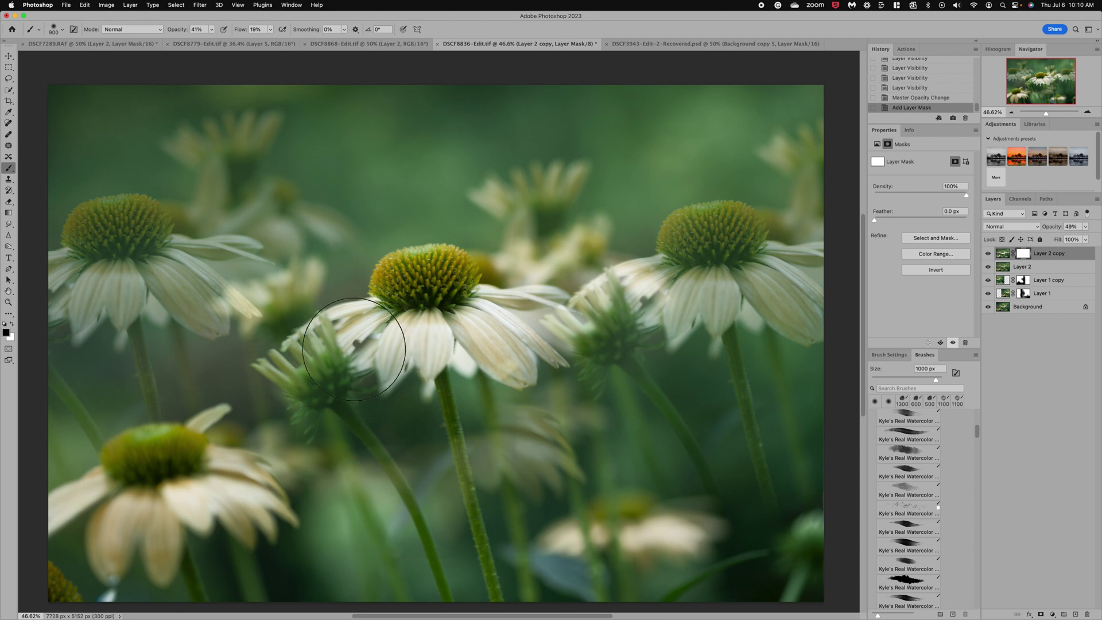
pyautogui.press('[')
pyautogui.press('[')
pyautogui.press('[')
pyautogui.press('[')
pyautogui.press('[')
pyautogui.press('[')
pyautogui.press('[')
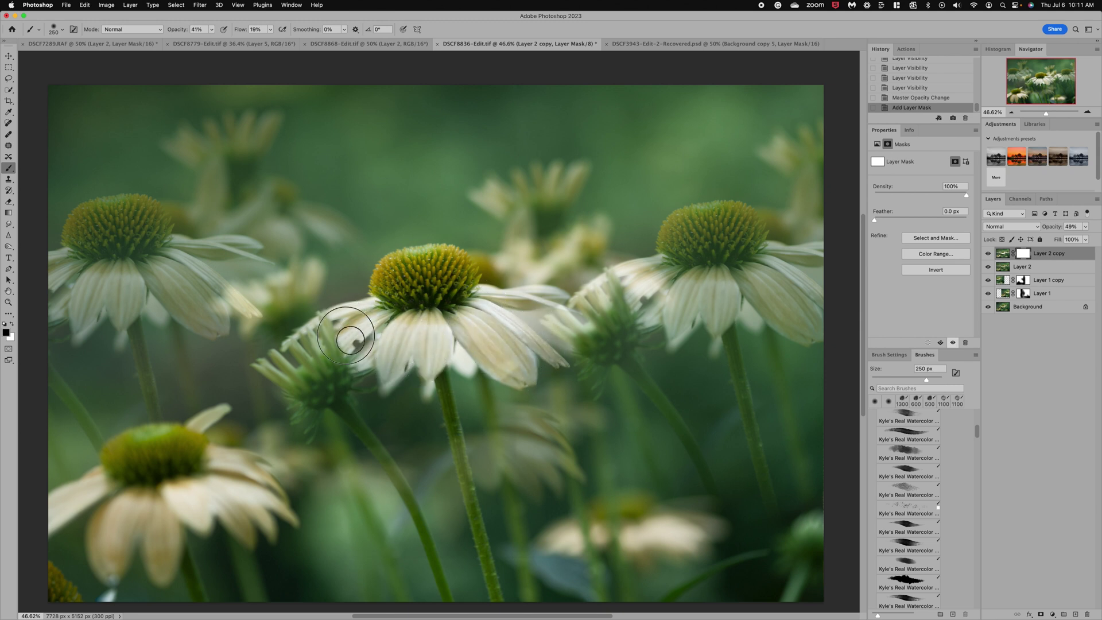
pyautogui.moveTo(345, 335); pyautogui.dragTo(367, 347)
# Step: Raise the brush opacity to 66% and paint the glow off the remaining central petals
pyautogui.click(211, 32)
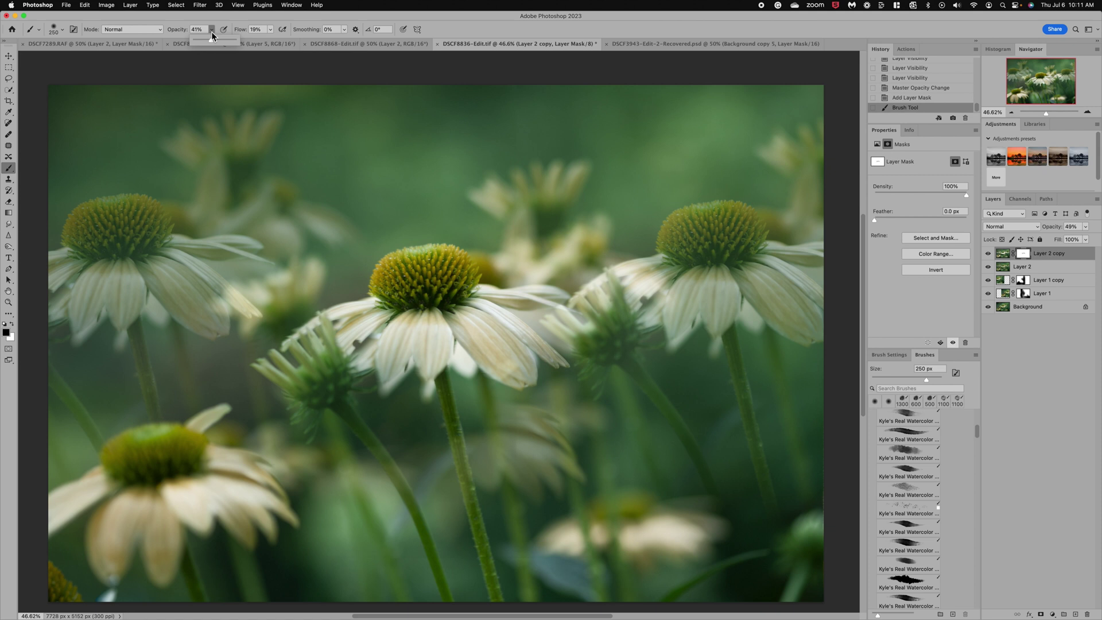
pyautogui.moveTo(212, 34); pyautogui.dragTo(222, 40)
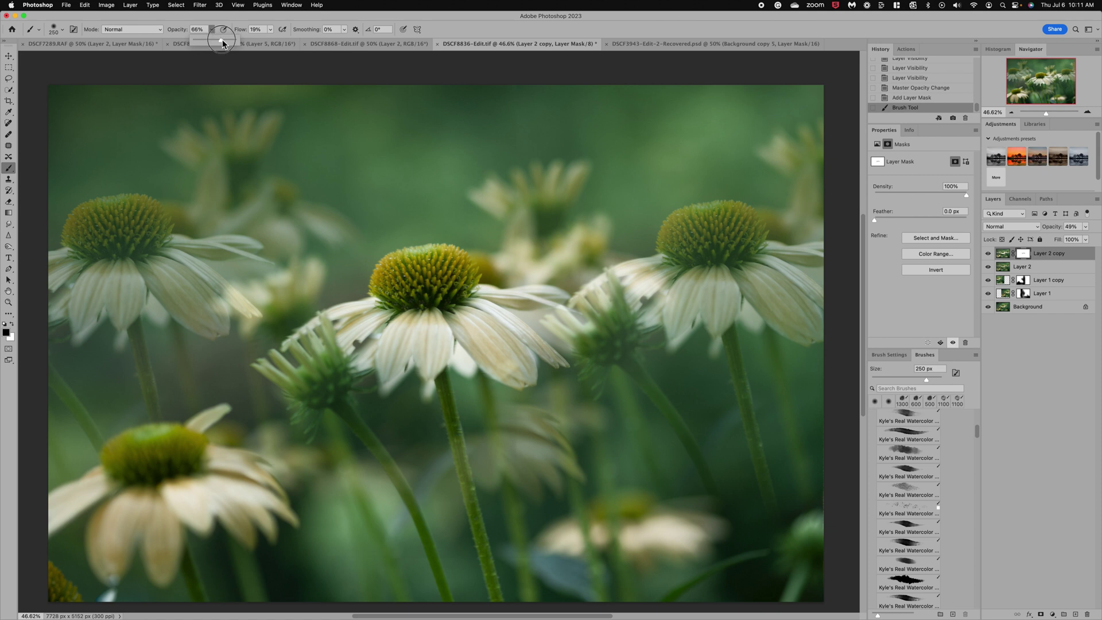
pyautogui.click(405, 359)
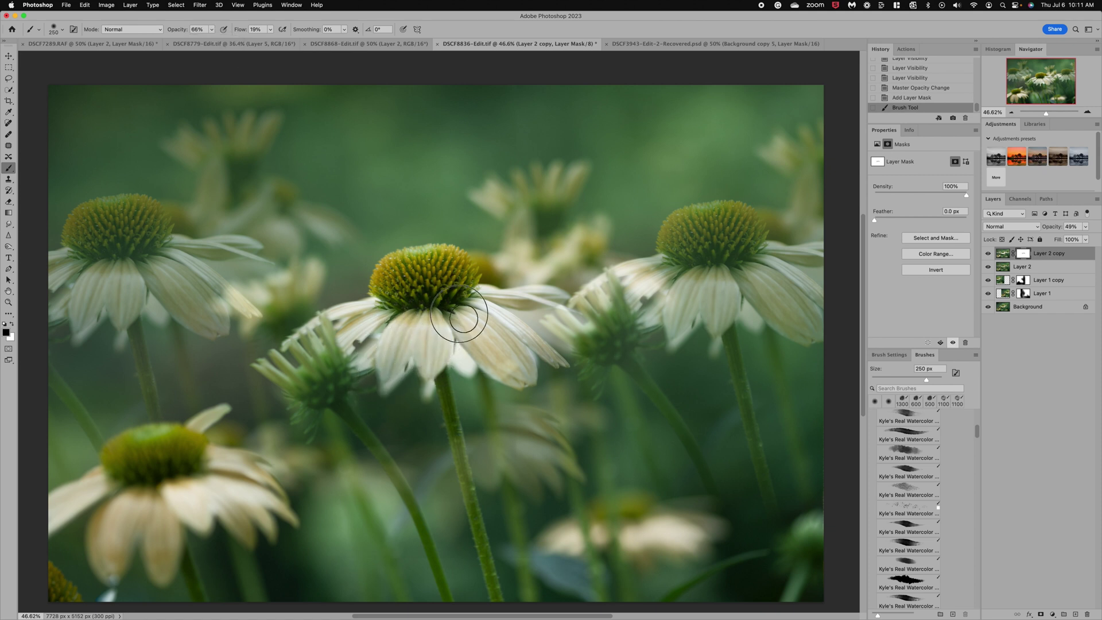
pyautogui.moveTo(459, 314)
pyautogui.mouseDown()
pyautogui.moveTo(507, 357)
pyautogui.moveTo(524, 327)
pyautogui.moveTo(490, 305)
pyautogui.moveTo(478, 309)
pyautogui.moveTo(540, 352)
pyautogui.moveTo(424, 321)
pyautogui.moveTo(334, 345)
pyautogui.moveTo(359, 326)
pyautogui.moveTo(354, 306)
pyautogui.moveTo(413, 362)
pyautogui.moveTo(455, 327)
pyautogui.moveTo(498, 331)
pyautogui.moveTo(482, 321)
pyautogui.moveTo(483, 296)
pyautogui.moveTo(537, 298)
pyautogui.mouseUp()
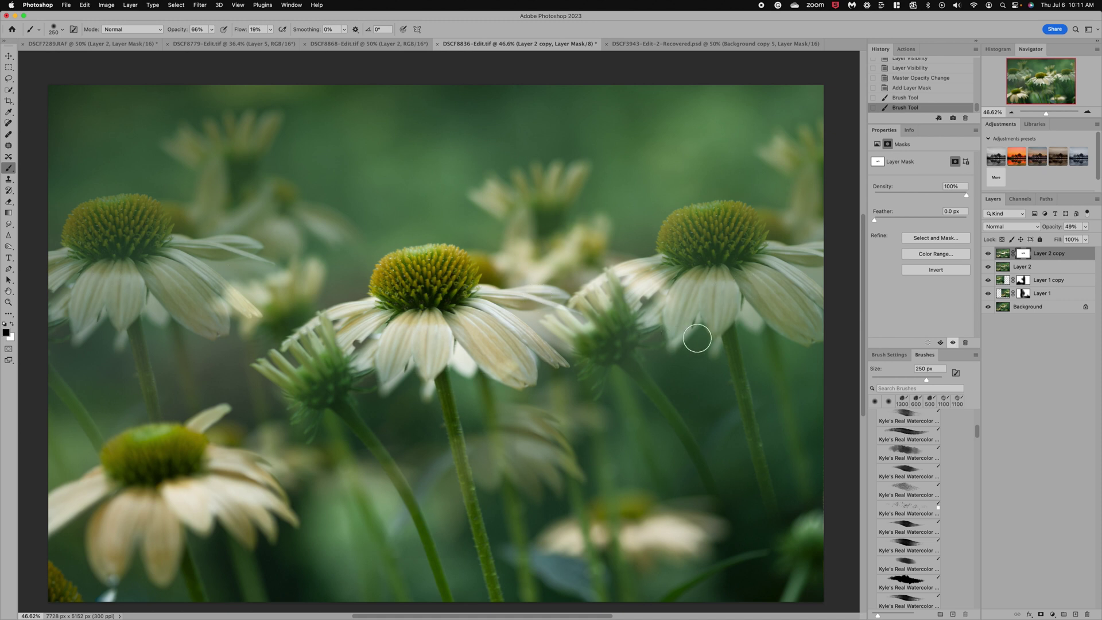
pyautogui.click(988, 254)
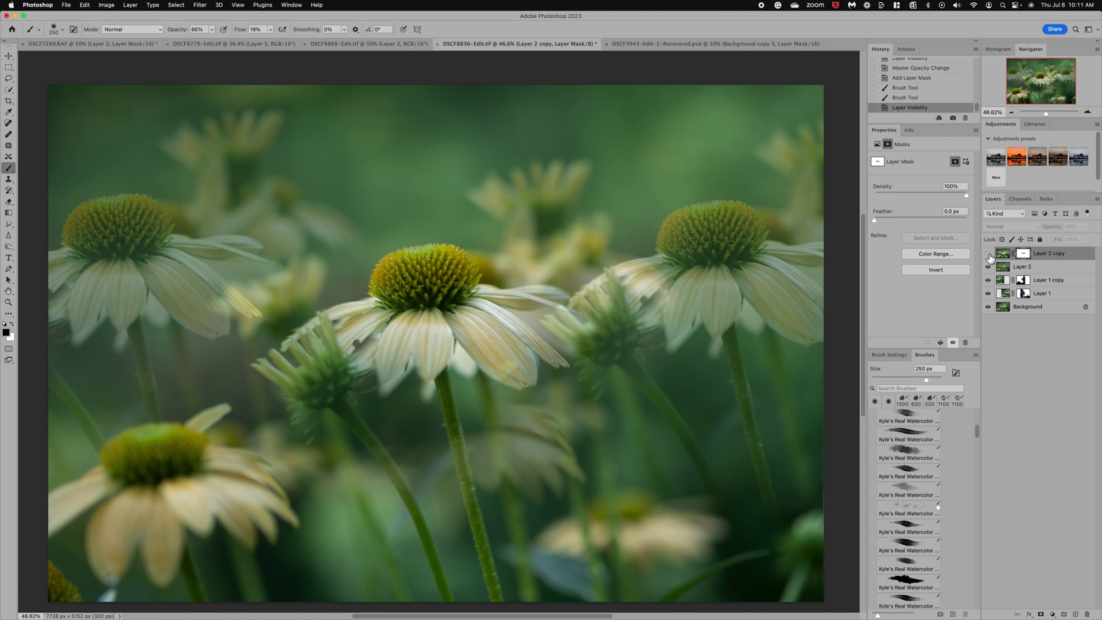
pyautogui.click(988, 254)
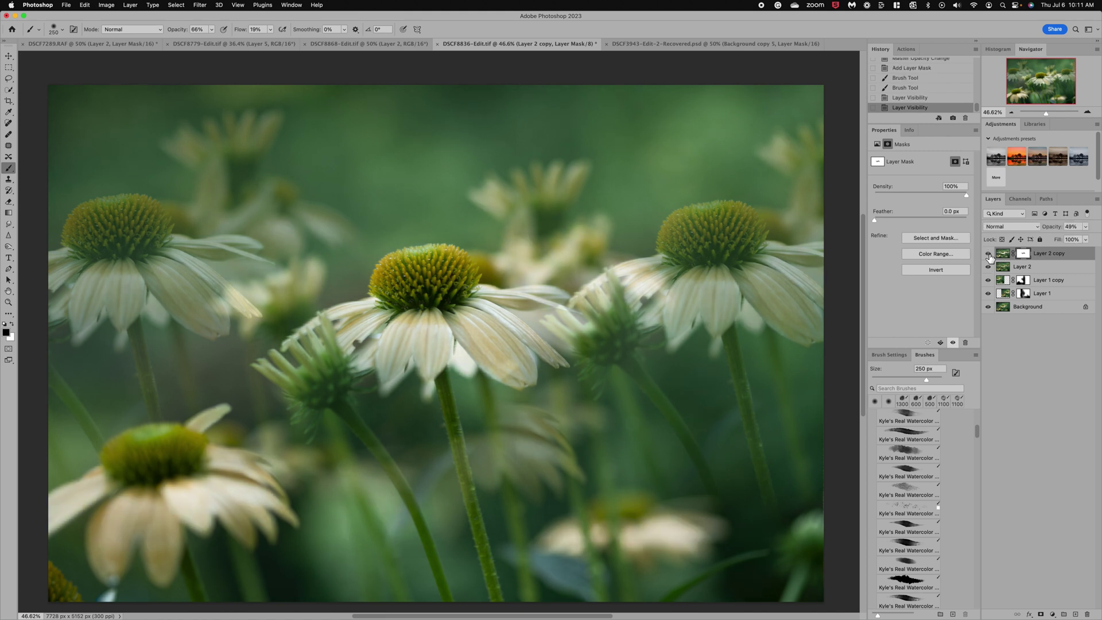
pyautogui.click(988, 254)
pyautogui.click(988, 254)
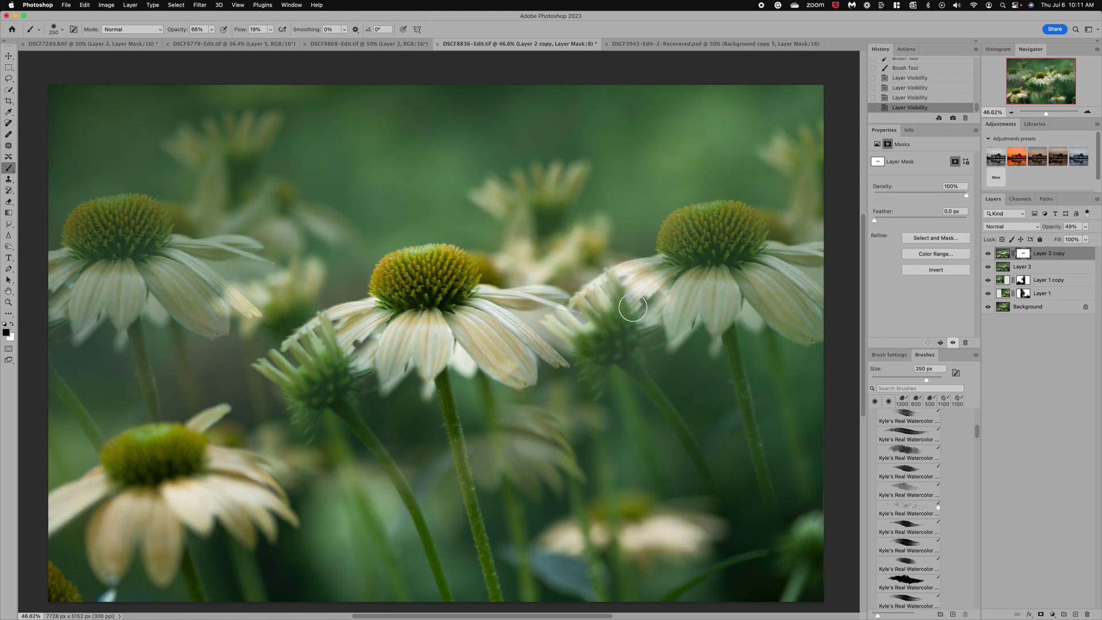
pyautogui.click(1003, 253)
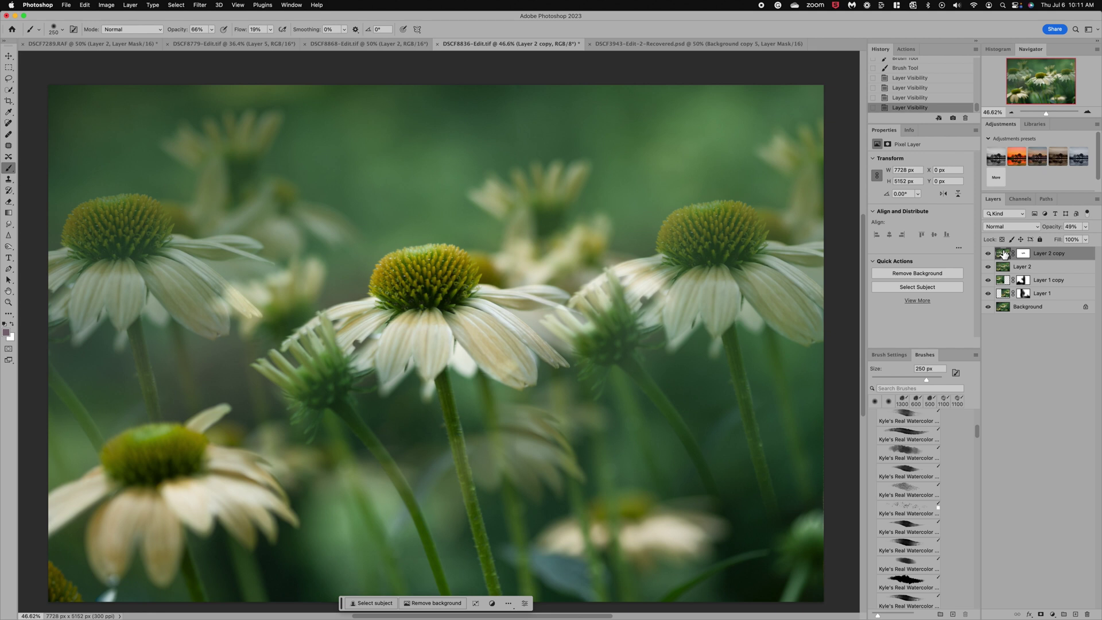
# Step: Stamp all visible layers into Layer 3 and apply a Motion Blur of -56° angle, 276 pixels
pyautogui.moveTo(1003, 253); pyautogui.dragTo(1006, 248)
pyautogui.press('super+alt+shift+e')
pyautogui.click(202, 7)
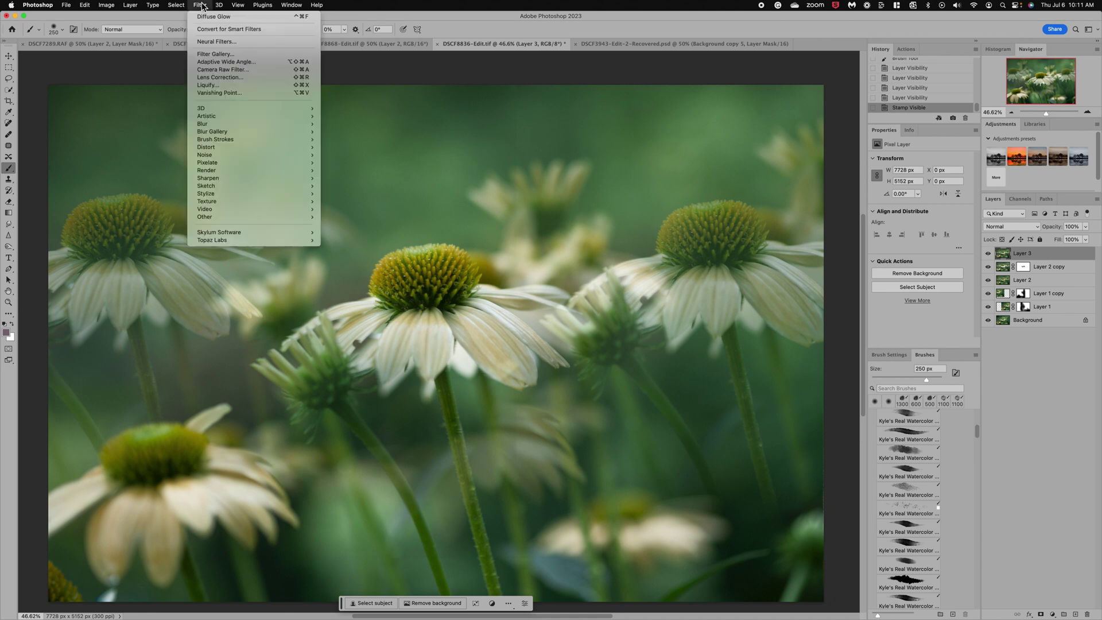
pyautogui.moveTo(217, 126)
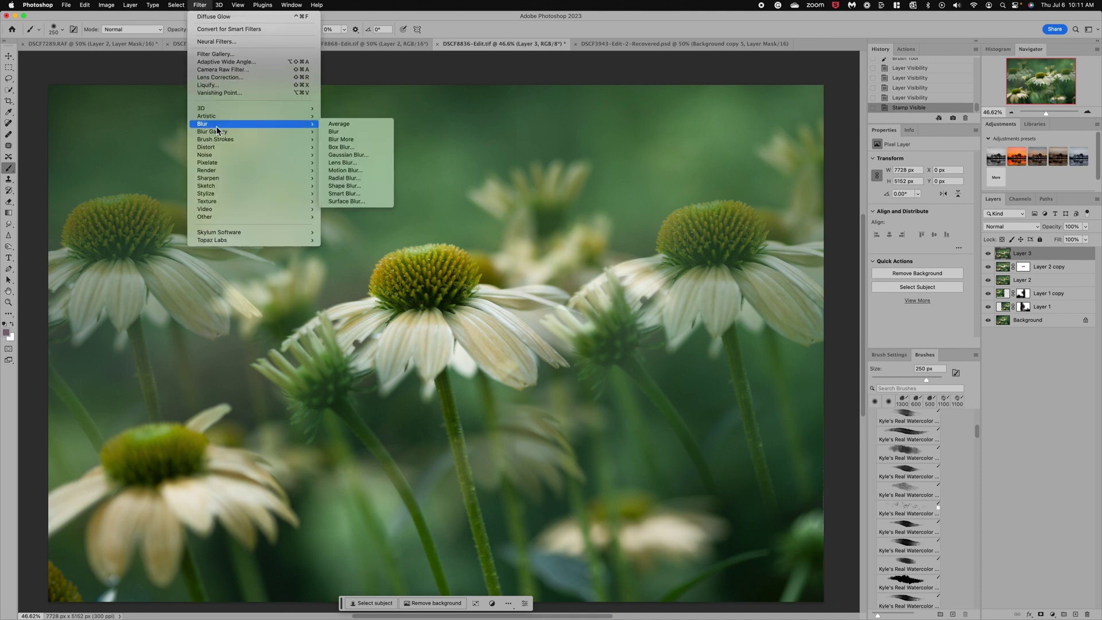
pyautogui.click(379, 170)
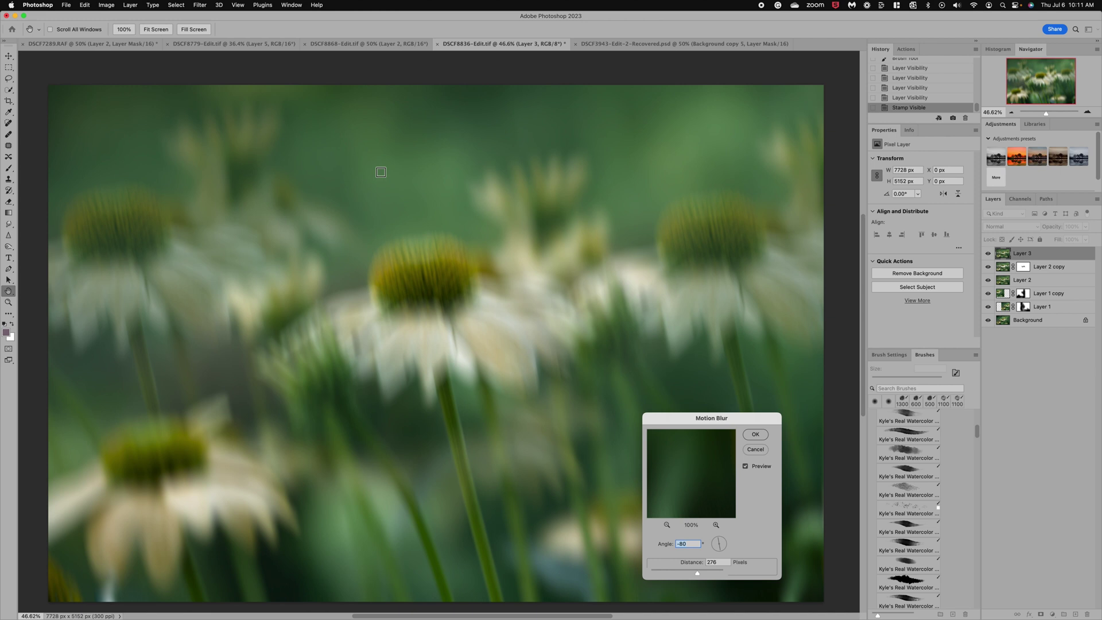
pyautogui.click(724, 552)
pyautogui.click(724, 552)
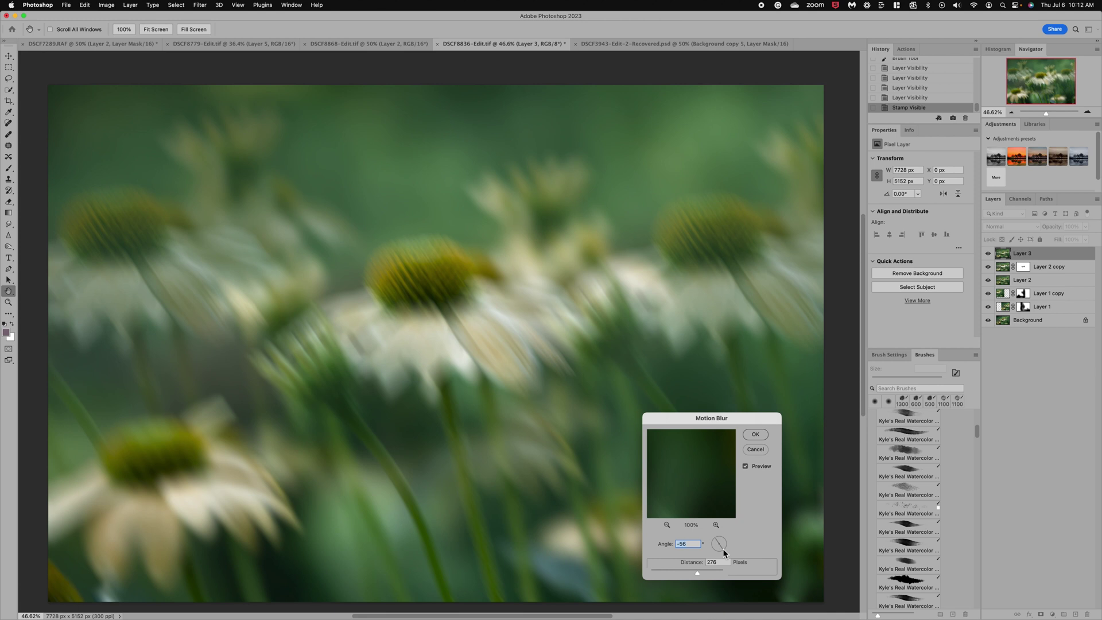
pyautogui.click(756, 434)
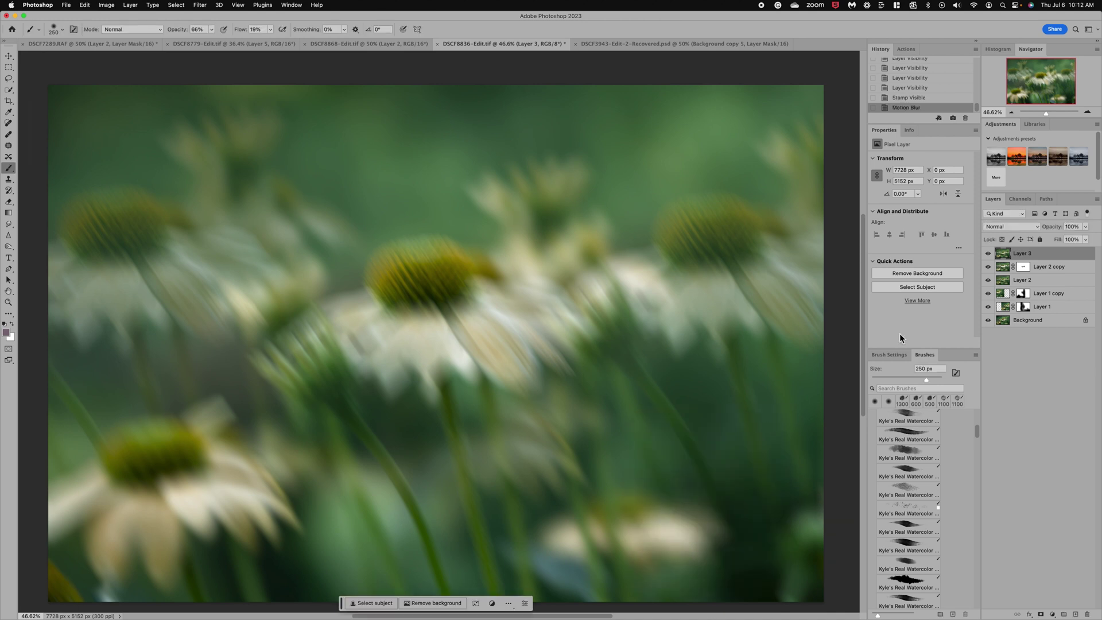
# Step: Lower the blurred Layer 3 to 47% opacity and toggle its visibility to compare
pyautogui.click(1085, 227)
pyautogui.click(1065, 237)
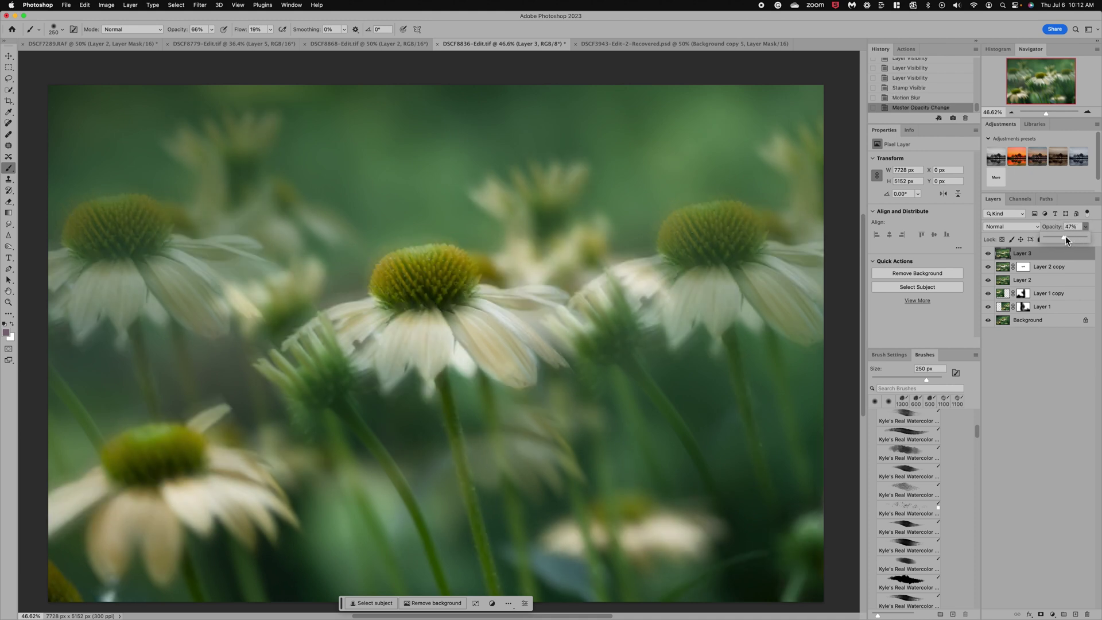
pyautogui.click(988, 254)
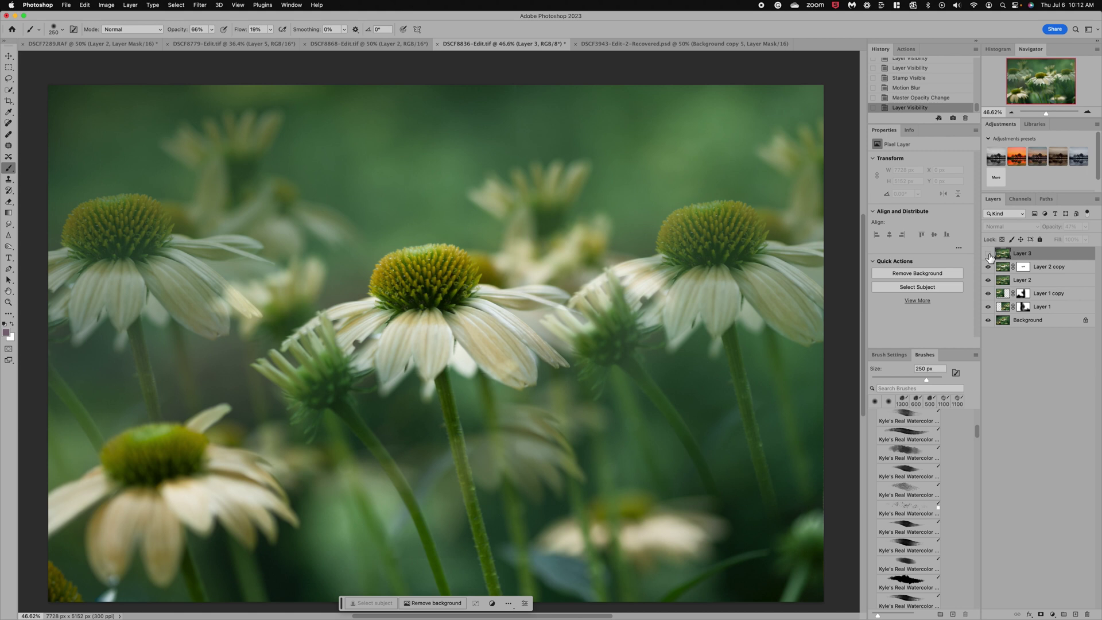
pyautogui.click(988, 255)
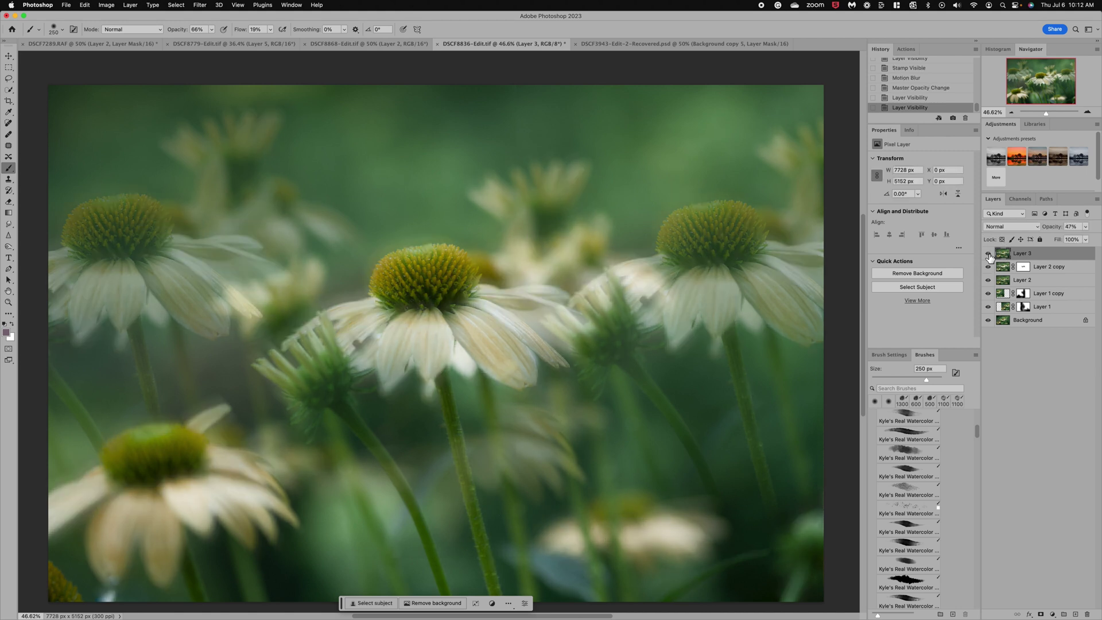
pyautogui.click(989, 254)
pyautogui.click(989, 254)
# Step: Add a layer mask to Layer 3 and paint out the blur on the central flower at 98% brush opacity
pyautogui.click(1041, 614)
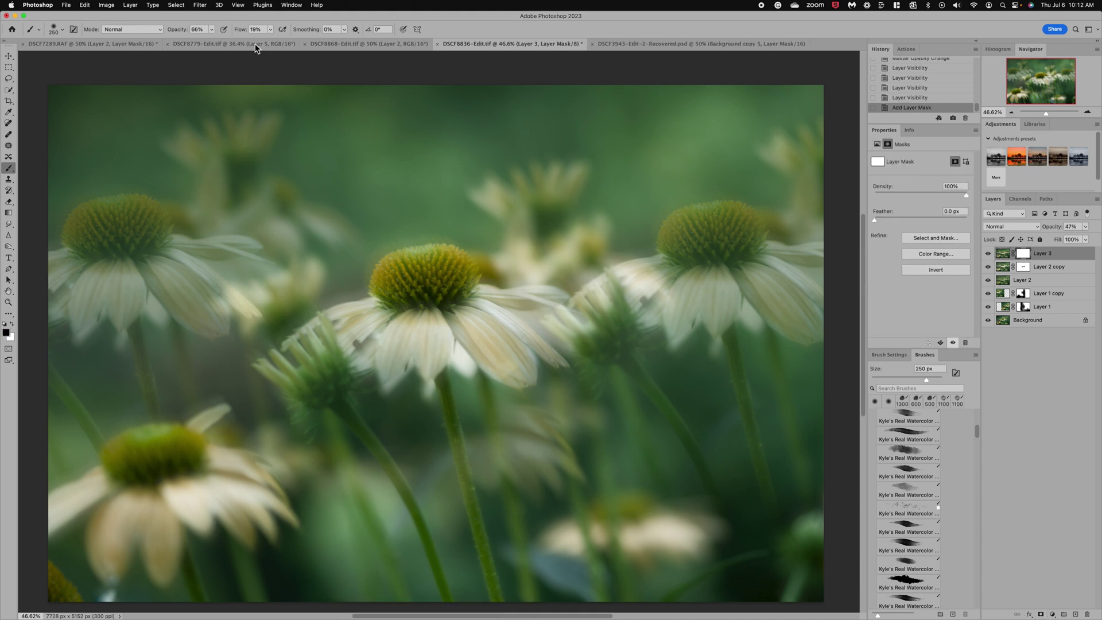
pyautogui.click(211, 30)
pyautogui.moveTo(210, 40); pyautogui.dragTo(224, 40)
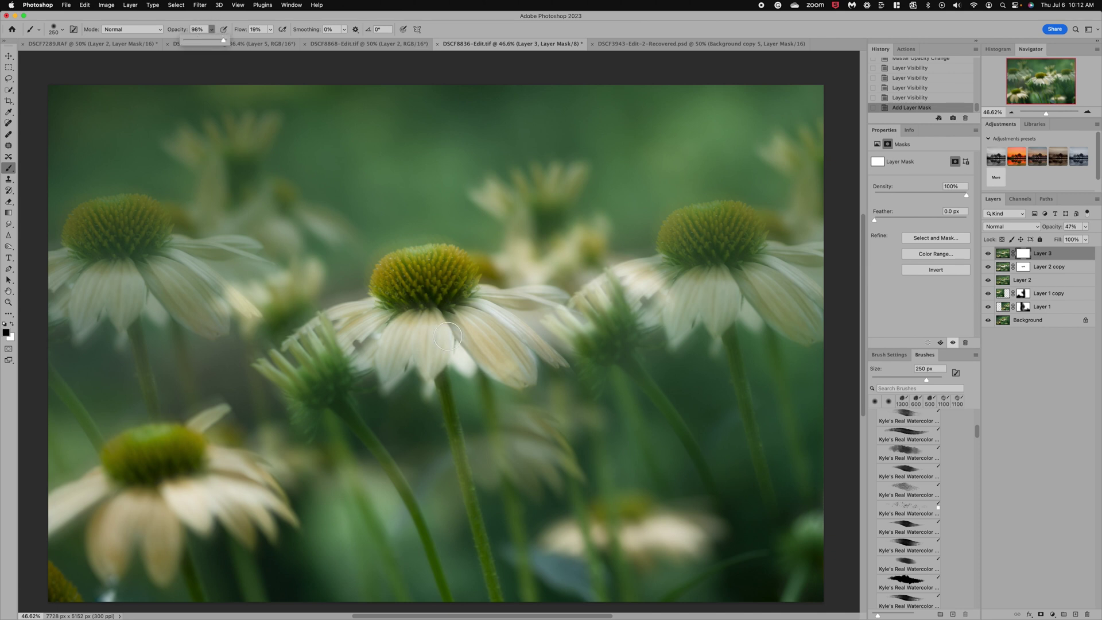
pyautogui.click(402, 342)
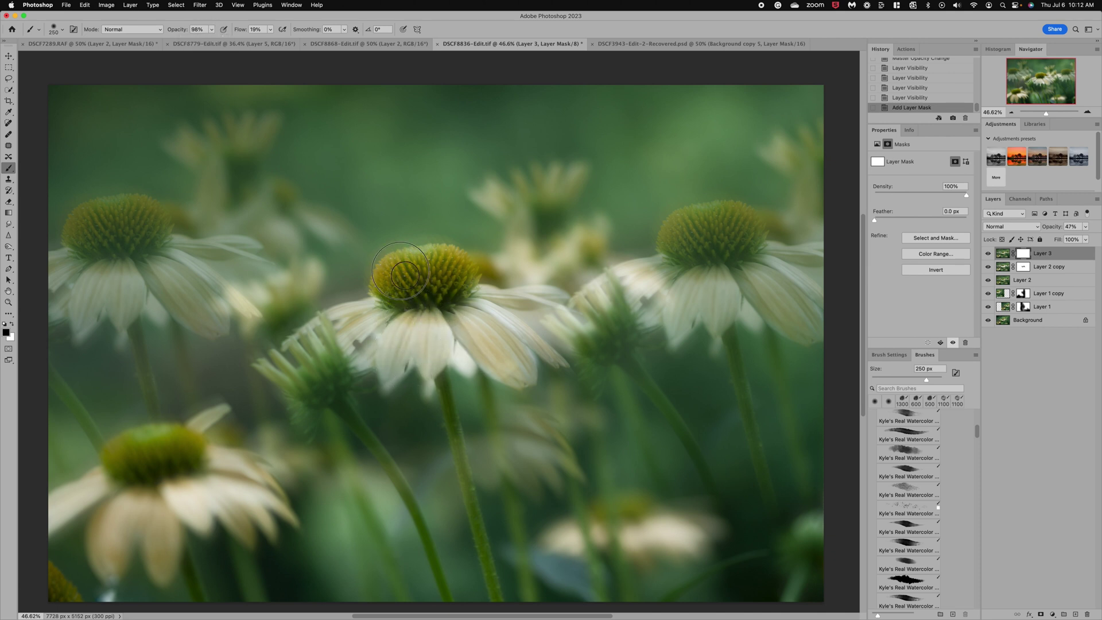
pyautogui.moveTo(409, 273)
pyautogui.mouseDown()
pyautogui.moveTo(463, 289)
pyautogui.moveTo(458, 280)
pyautogui.moveTo(431, 255)
pyautogui.moveTo(404, 263)
pyautogui.moveTo(459, 289)
pyautogui.moveTo(477, 342)
pyautogui.moveTo(495, 322)
pyautogui.moveTo(517, 331)
pyautogui.moveTo(497, 338)
pyautogui.moveTo(517, 370)
pyautogui.moveTo(449, 305)
pyautogui.moveTo(374, 346)
pyautogui.moveTo(342, 334)
pyautogui.moveTo(361, 315)
pyautogui.moveTo(442, 315)
pyautogui.moveTo(408, 273)
pyautogui.moveTo(465, 275)
pyautogui.moveTo(532, 319)
pyautogui.moveTo(497, 305)
pyautogui.moveTo(552, 314)
pyautogui.mouseUp()
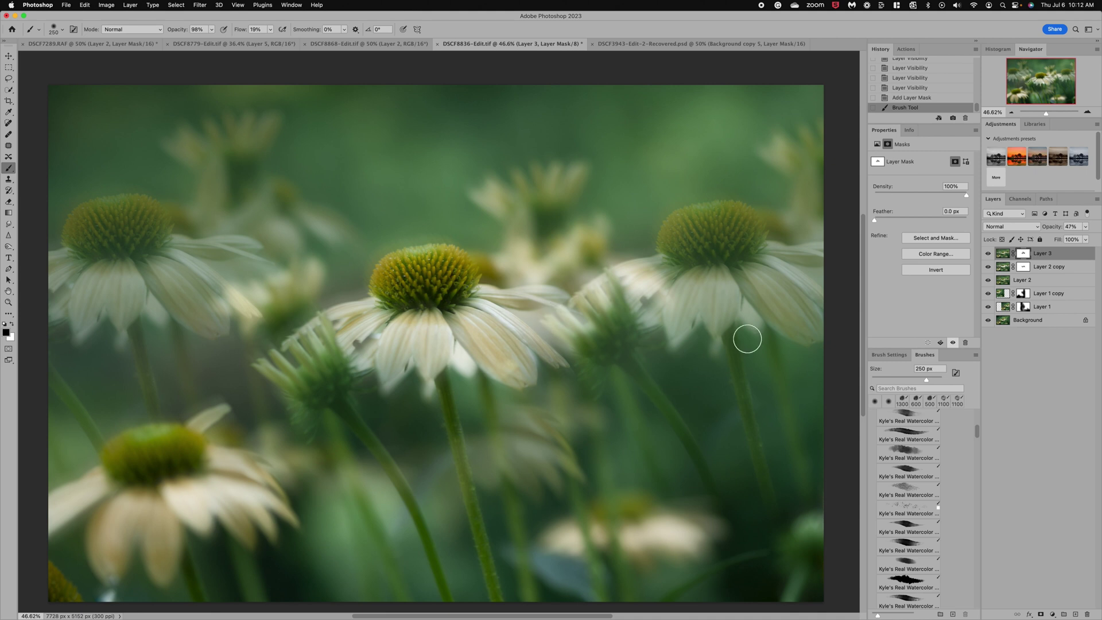
# Step: Drop Layer 3's opacity to 24%, then raise it to 40%, toggling visibility to compare
pyautogui.click(1085, 227)
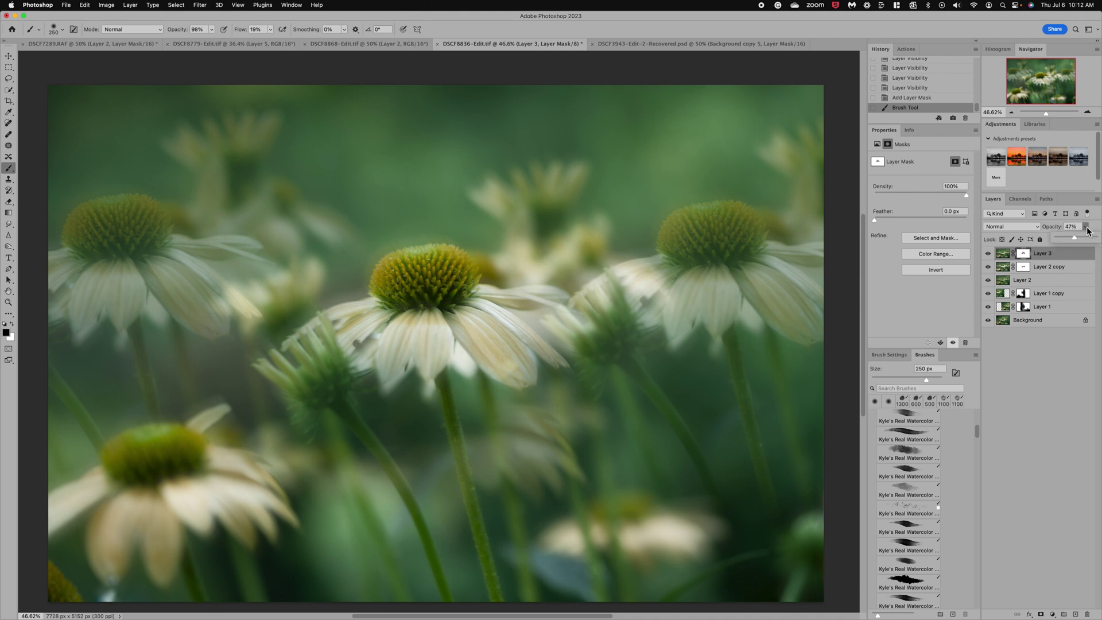
pyautogui.click(1069, 239)
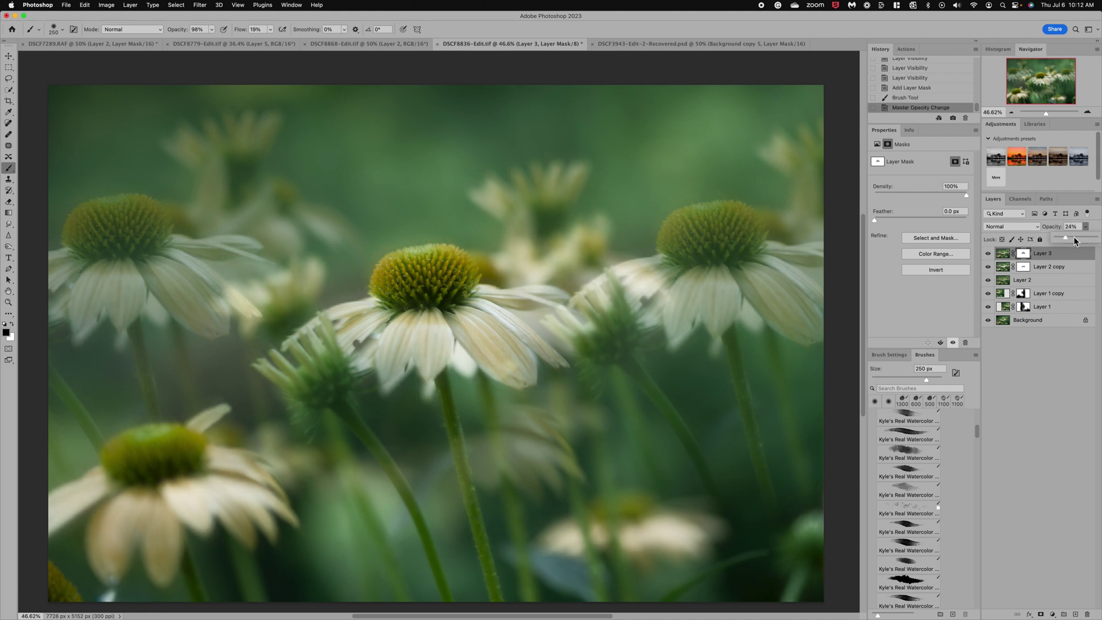
pyautogui.moveTo(1065, 236); pyautogui.dragTo(1073, 237)
pyautogui.click(991, 257)
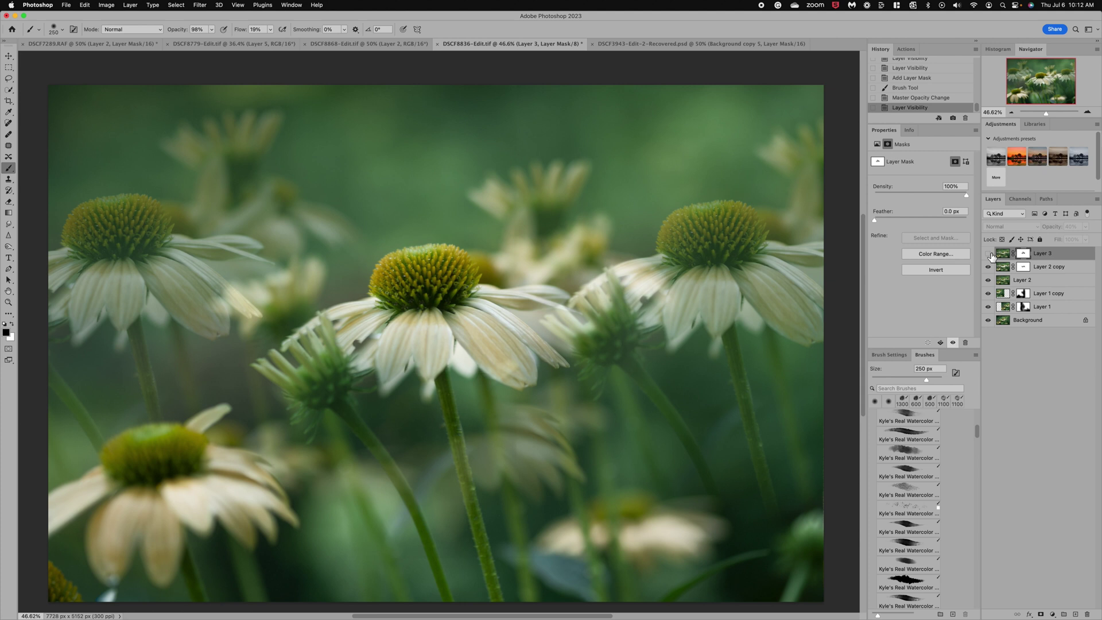
pyautogui.click(988, 254)
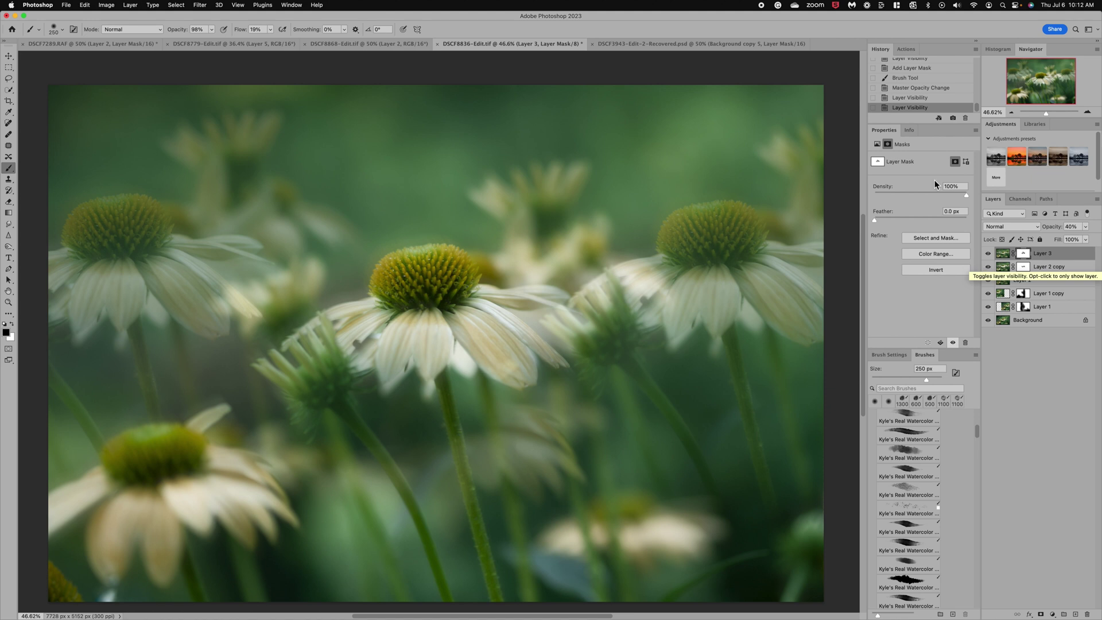
# Step: View the original DSCF8836.RAF history state, then switch back to Snapshot 1
pyautogui.scroll(10, 896, 65)
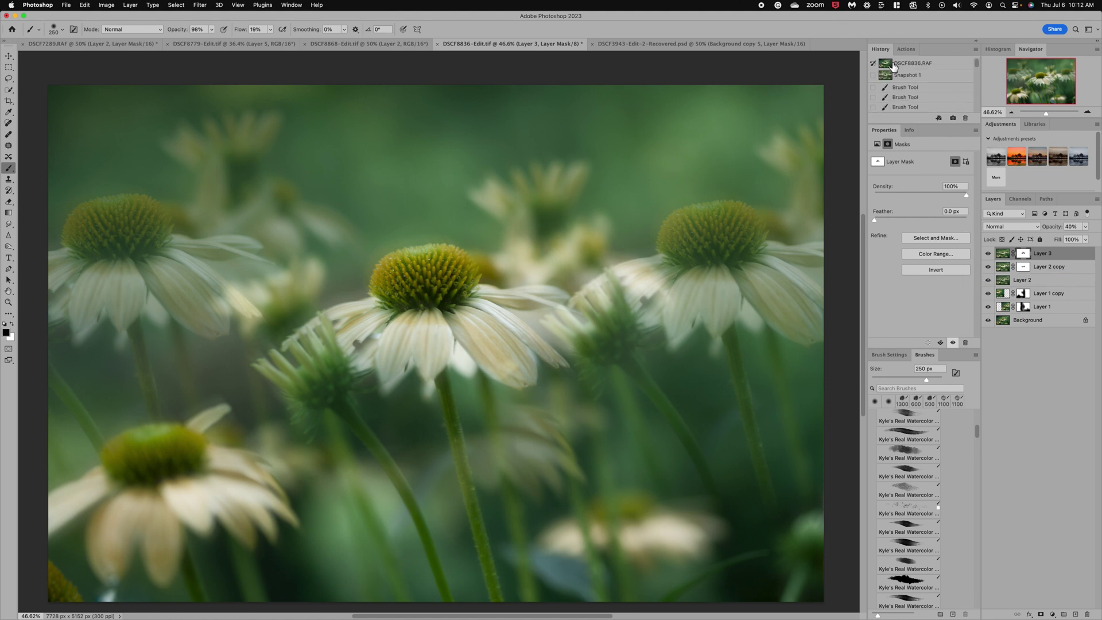
pyautogui.click(889, 67)
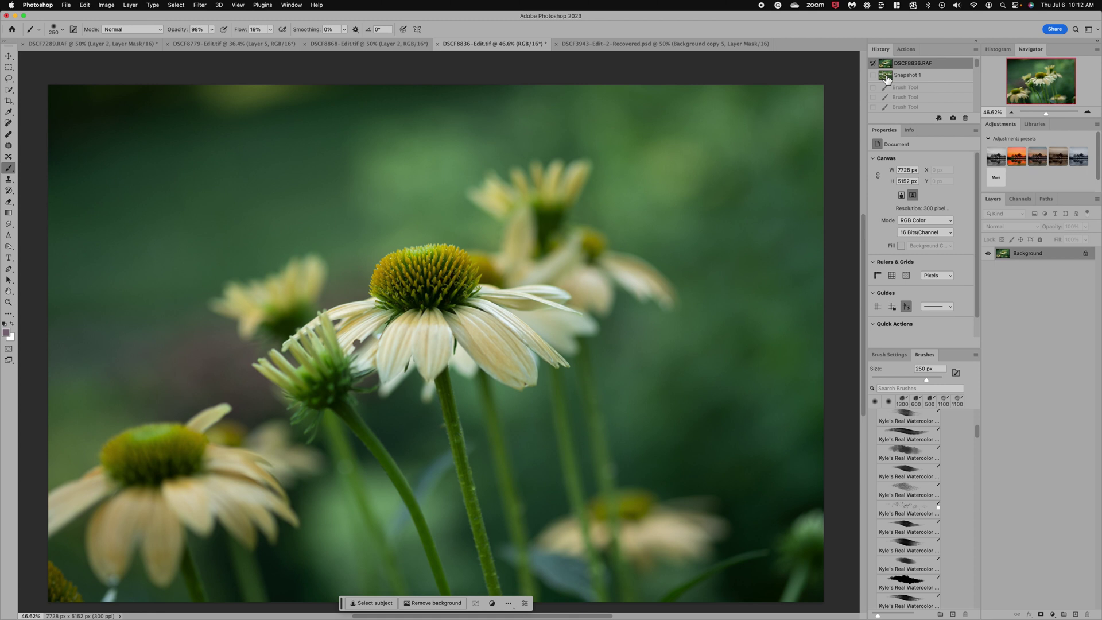
pyautogui.click(888, 77)
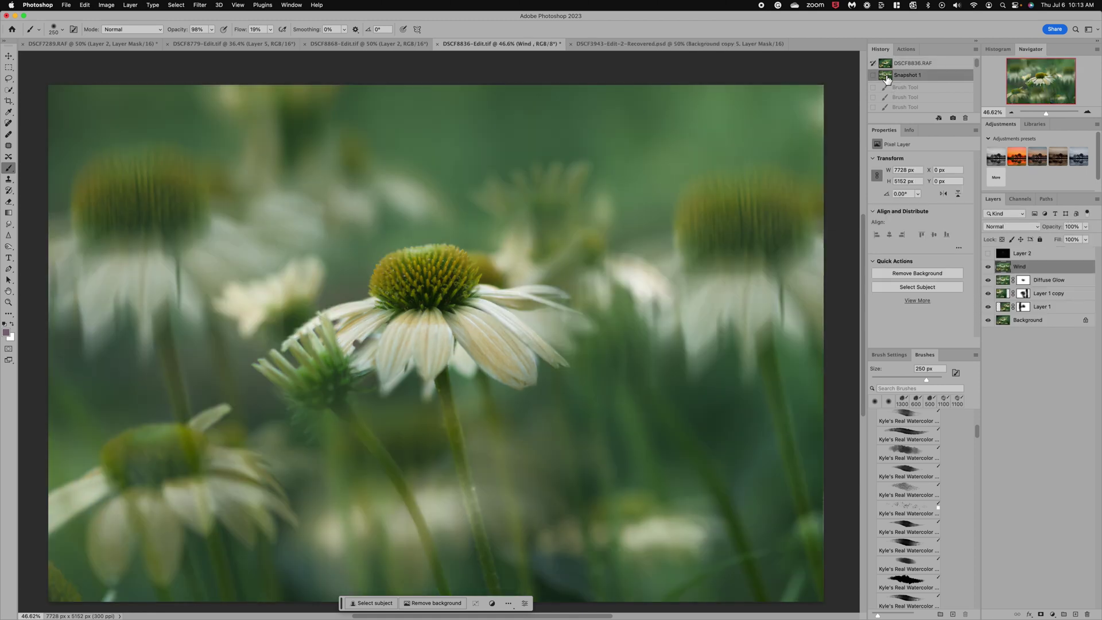